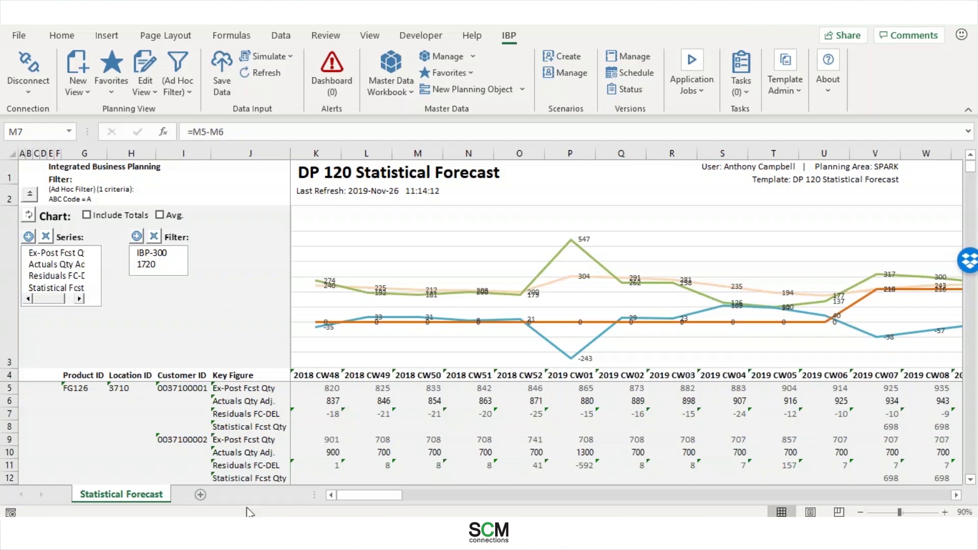
# Give the title band, rows 1–2 from K1 to the last column, a dark grey fill
pyautogui.click(192, 319)
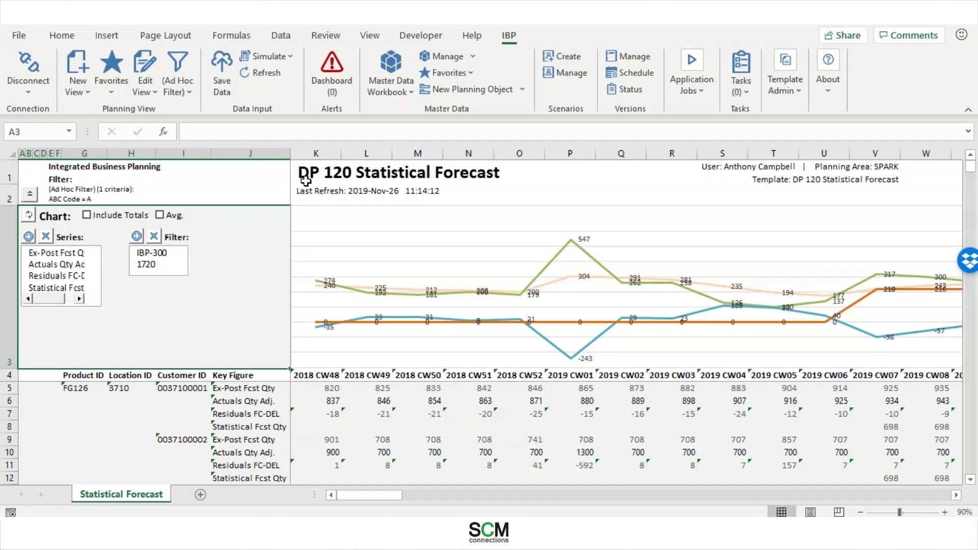
pyautogui.moveTo(303, 170); pyautogui.dragTo(311, 197)
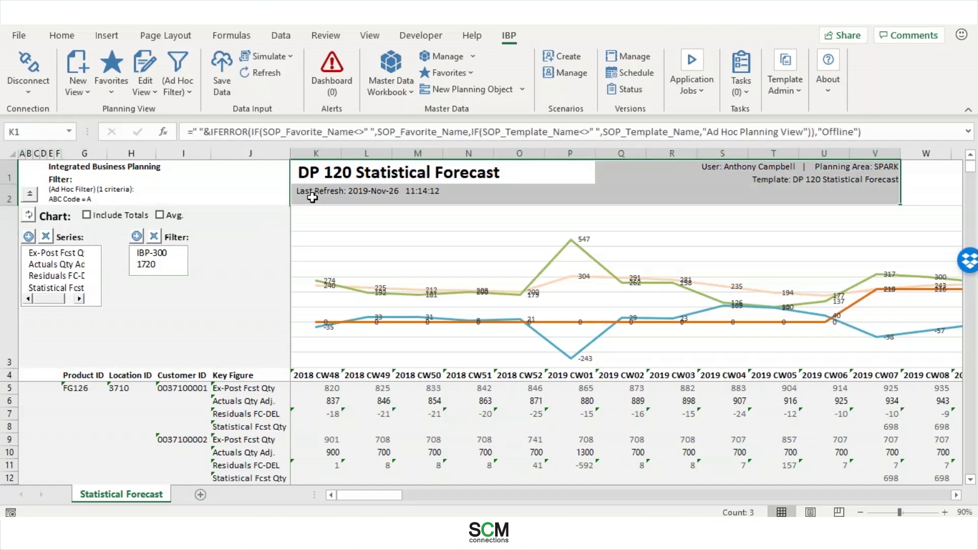
pyautogui.hotkey('ctrl', 'shift', 'Right')
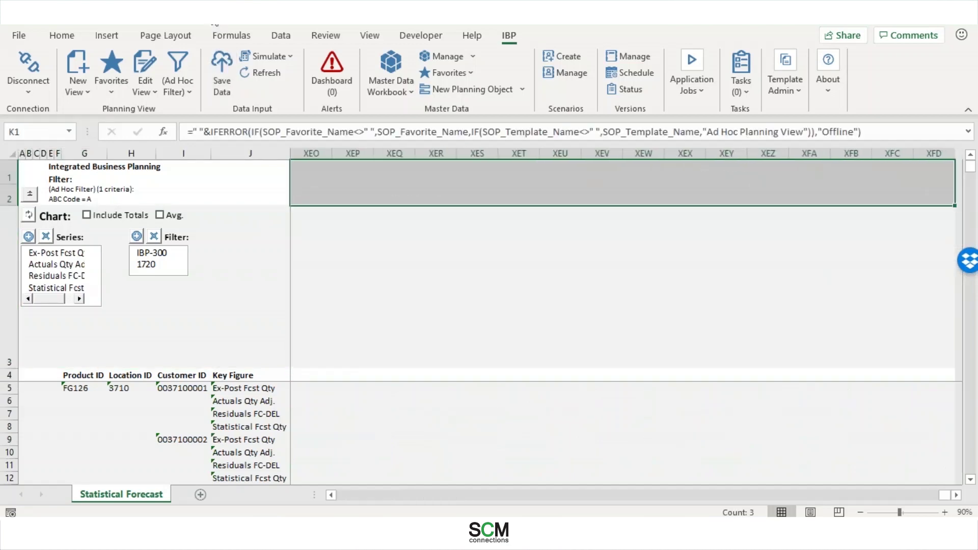
pyautogui.click(214, 23)
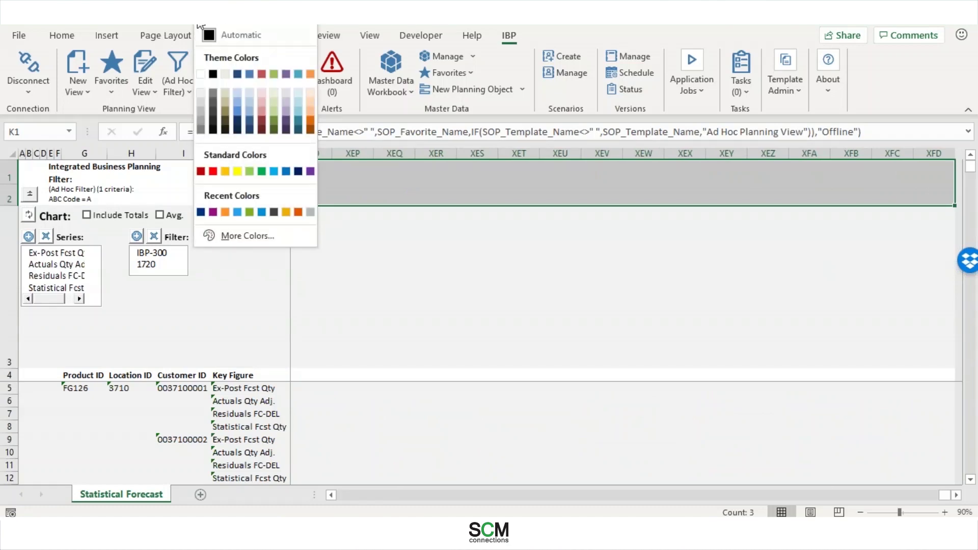
pyautogui.click(205, 76)
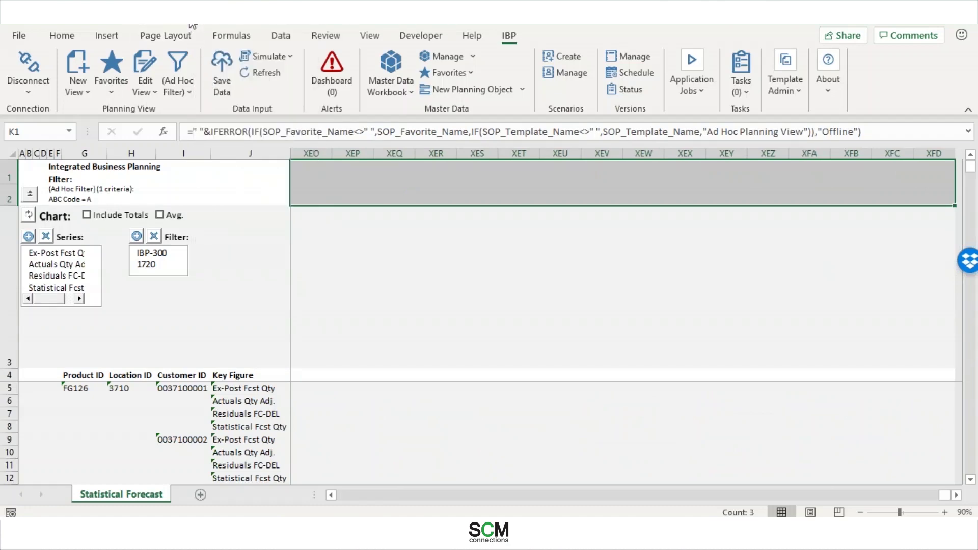
pyautogui.click(188, 25)
pyautogui.click(186, 82)
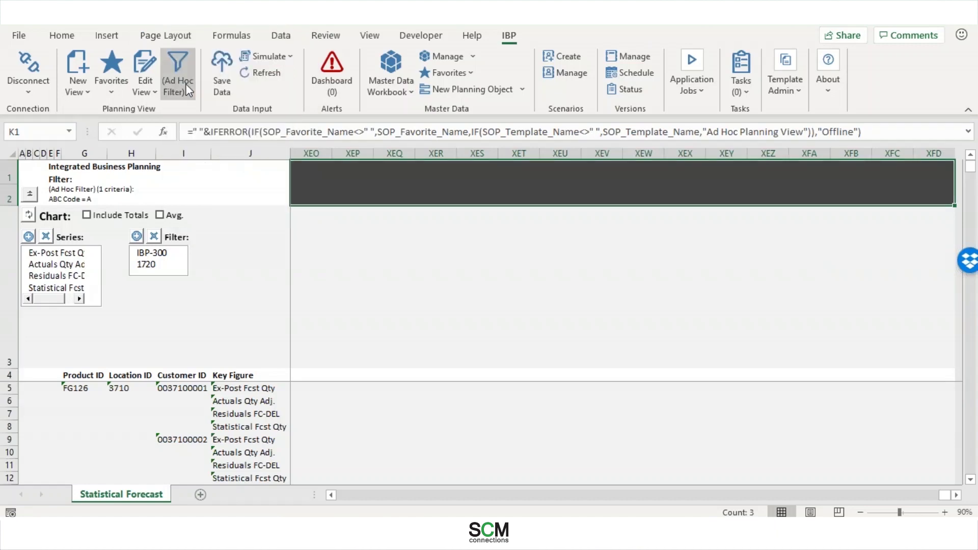
# Fill the header cells A4:J4, Product ID through Key Figure, green
pyautogui.moveTo(944, 494); pyautogui.dragTo(229, 499)
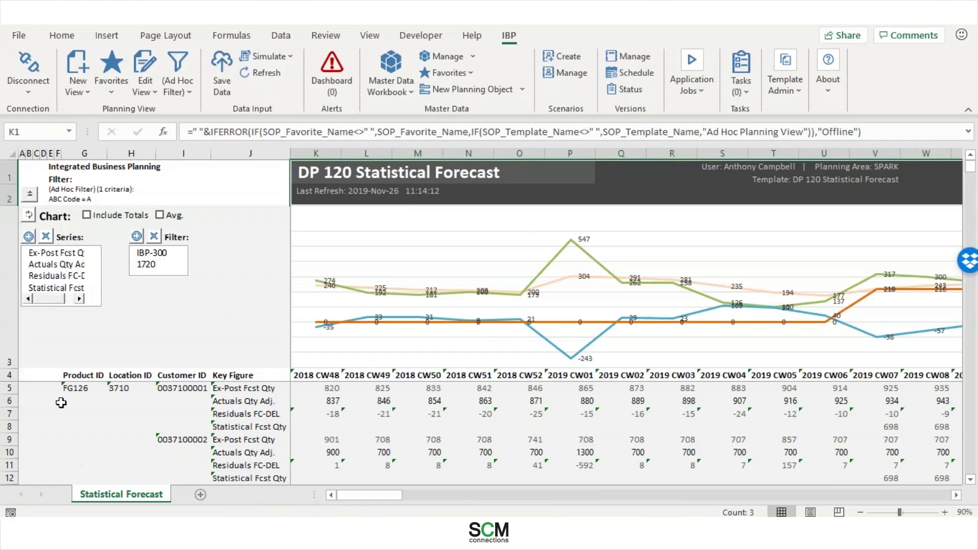
pyautogui.moveTo(283, 373); pyautogui.dragTo(22, 375)
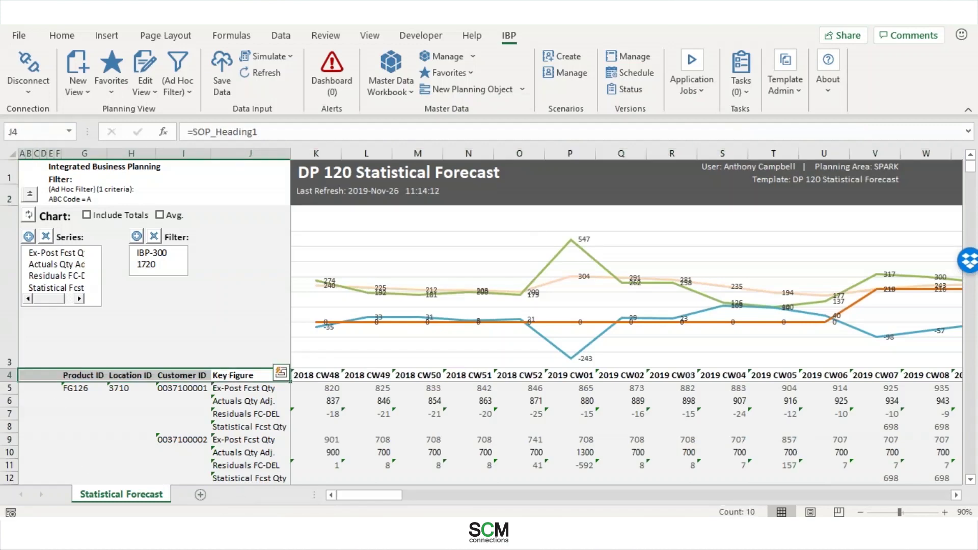
pyautogui.click(195, 23)
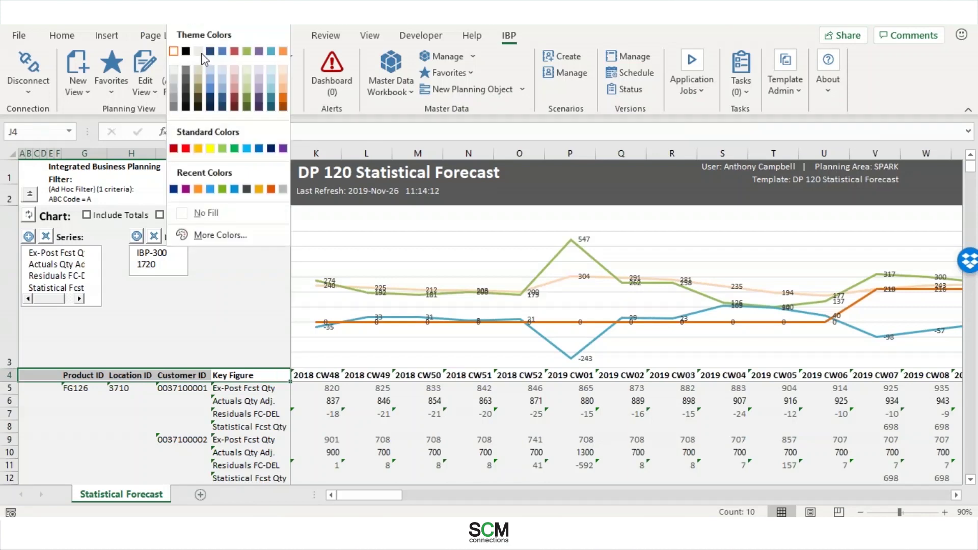
pyautogui.click(238, 149)
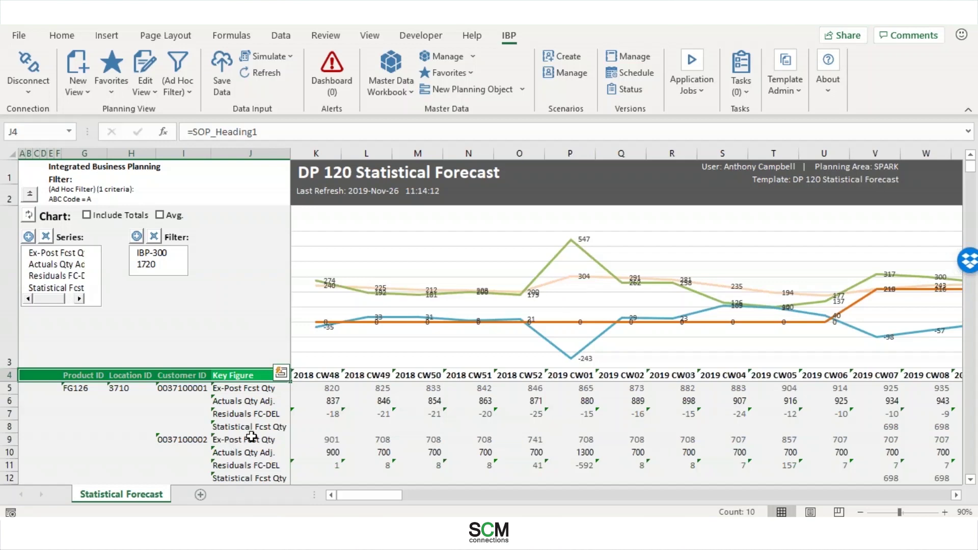
# Open View Formats from the IBP Edit View menu
pyautogui.click(151, 93)
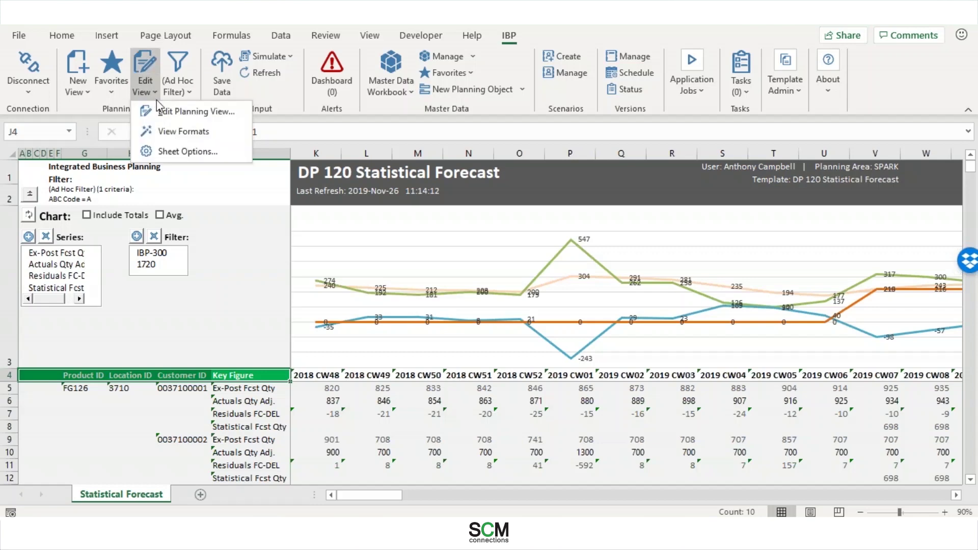
pyautogui.click(185, 131)
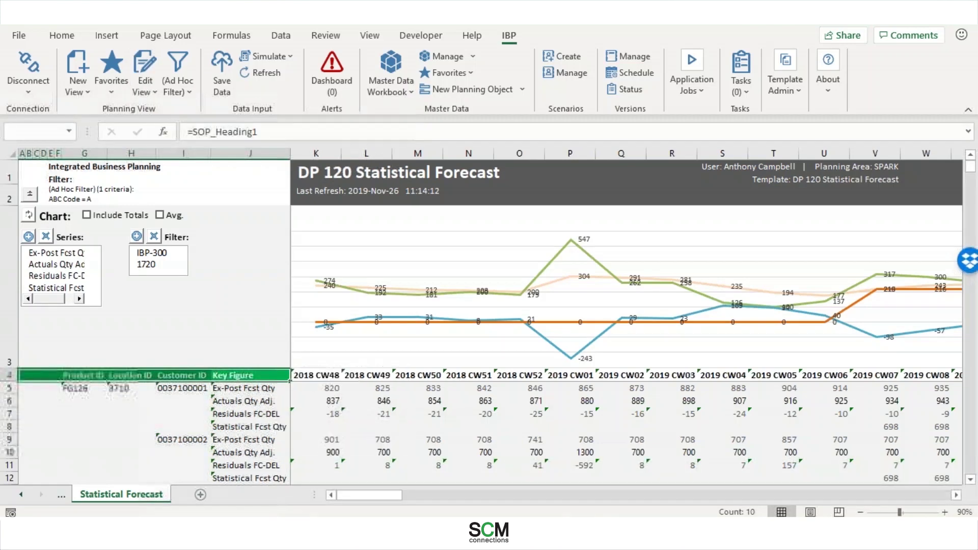
pyautogui.click(21, 496)
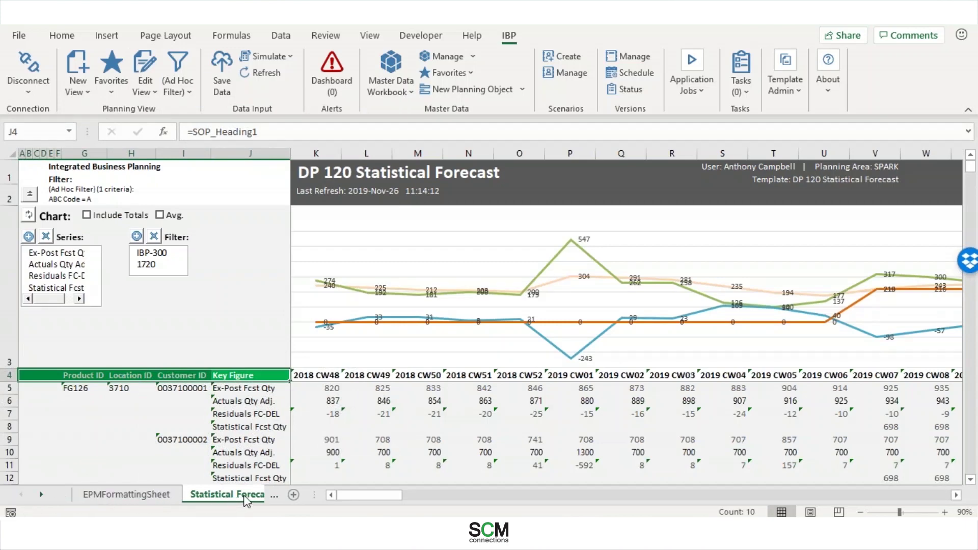
pyautogui.click(144, 90)
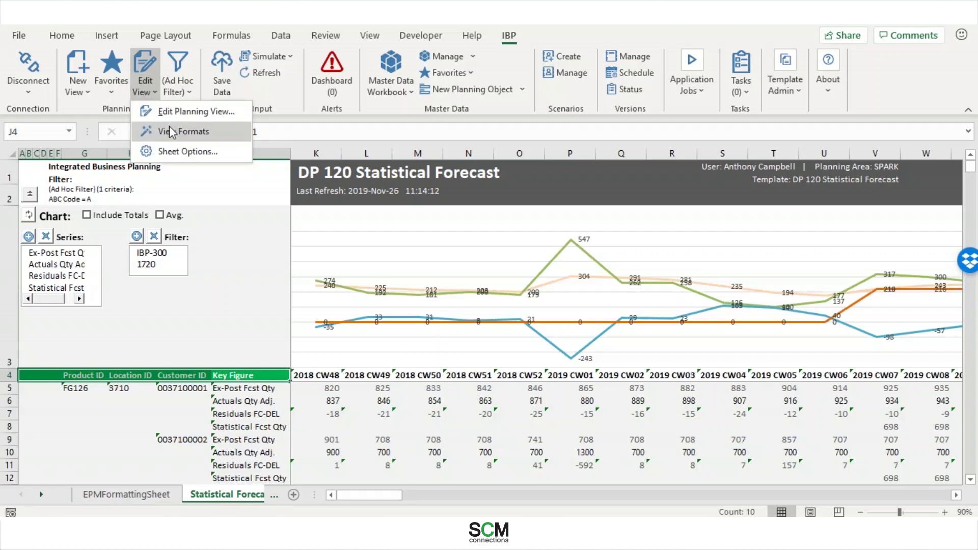
pyautogui.click(171, 131)
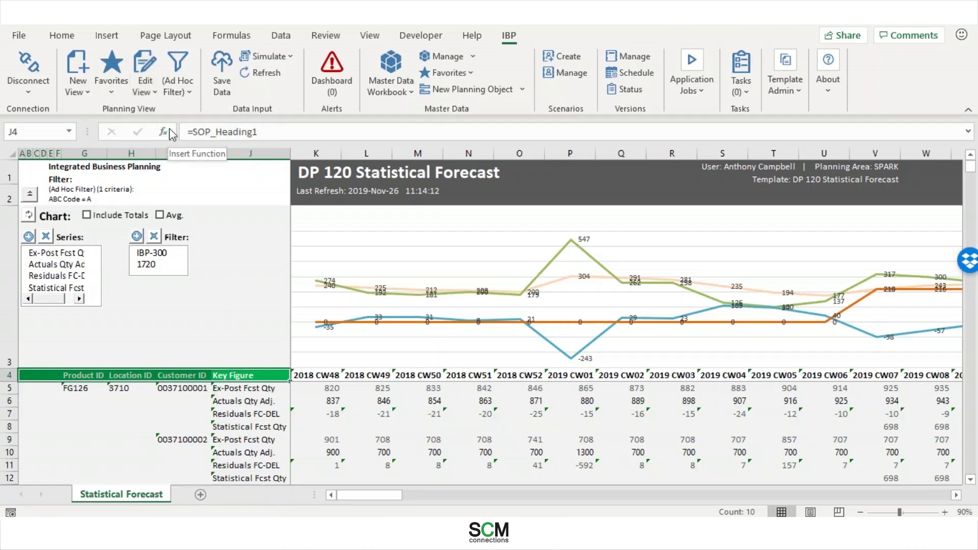
# Unhide the EPMFormattingSheet from the sheet tab's hidden-sheet list
pyautogui.rightClick(121, 503)
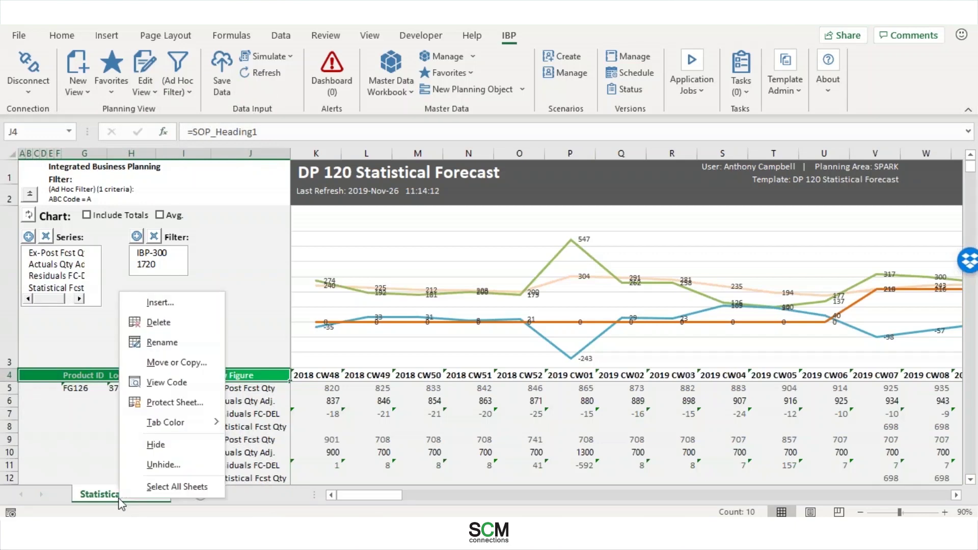
pyautogui.click(158, 466)
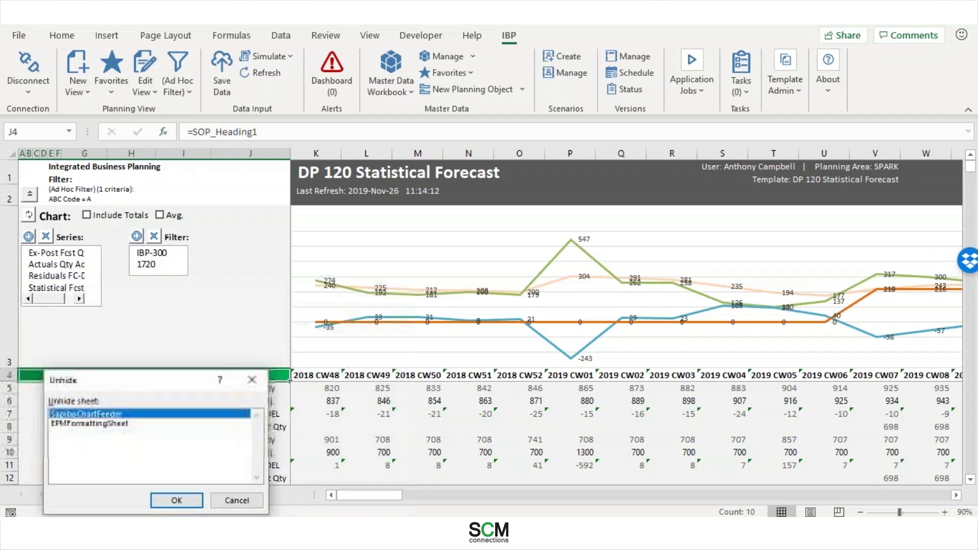
pyautogui.click(130, 424)
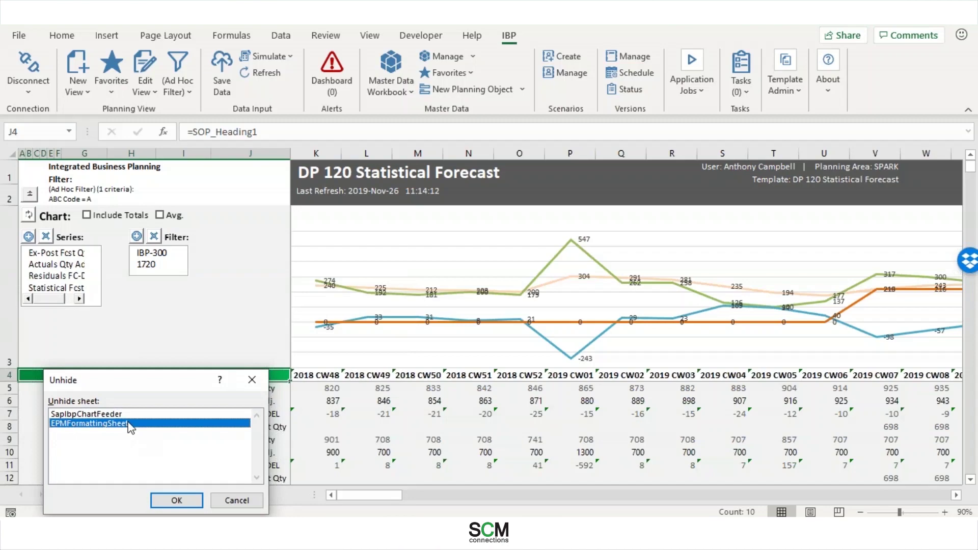
pyautogui.click(176, 501)
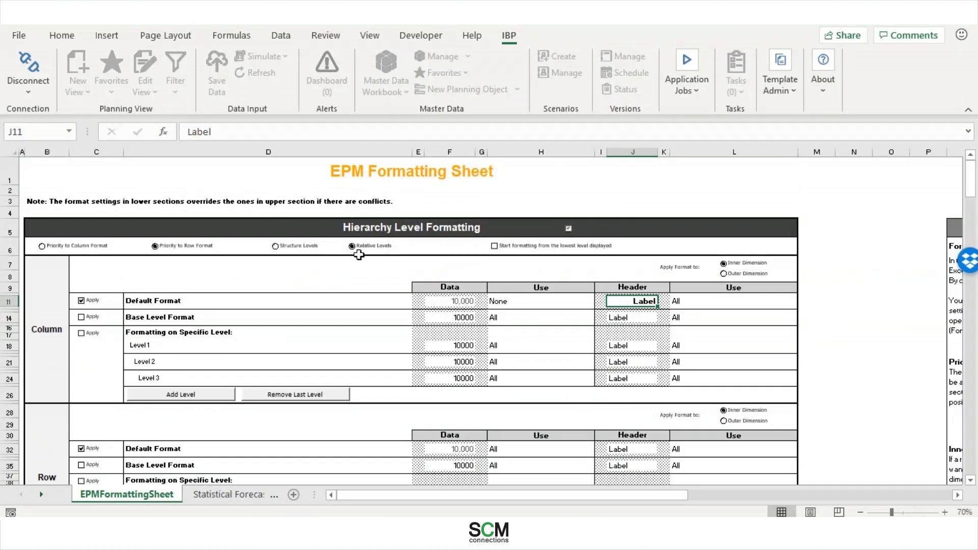
pyautogui.scroll(-8, 430, 246)
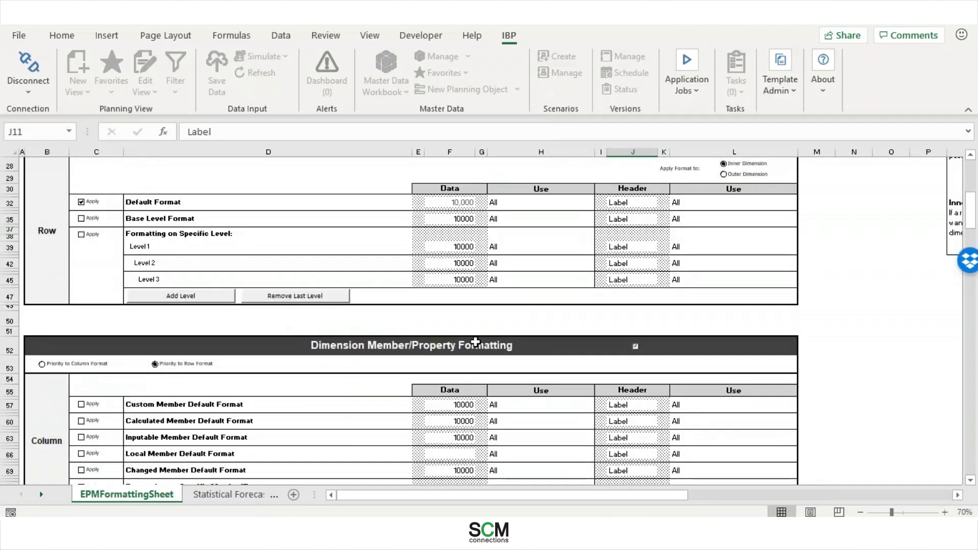
pyautogui.scroll(-10, 473, 410)
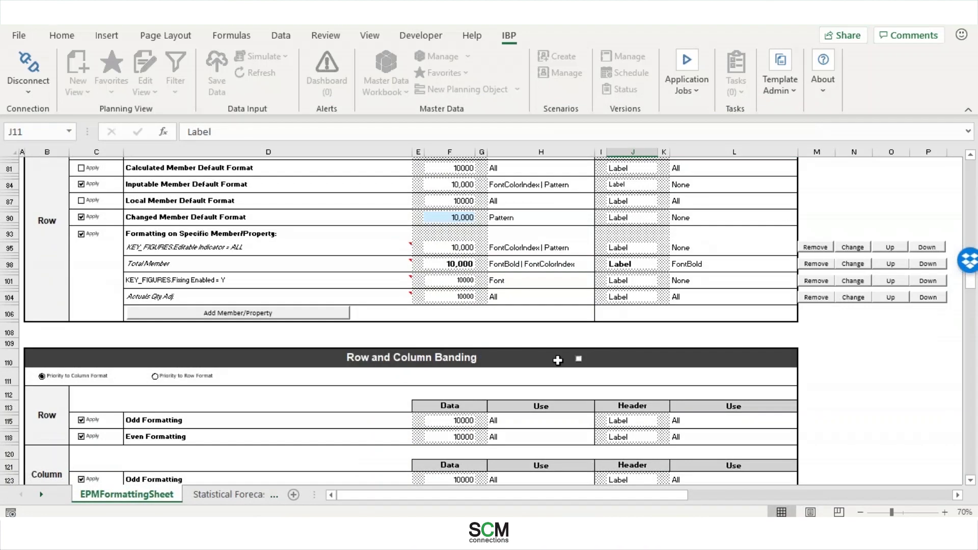
pyautogui.scroll(-3, 556, 356)
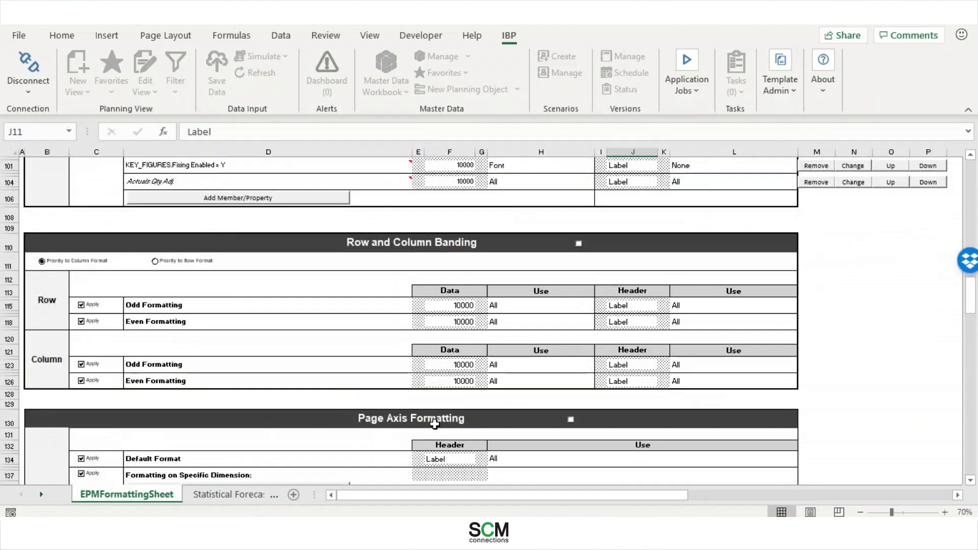
pyautogui.scroll(3, 601, 374)
pyautogui.scroll(8, 601, 373)
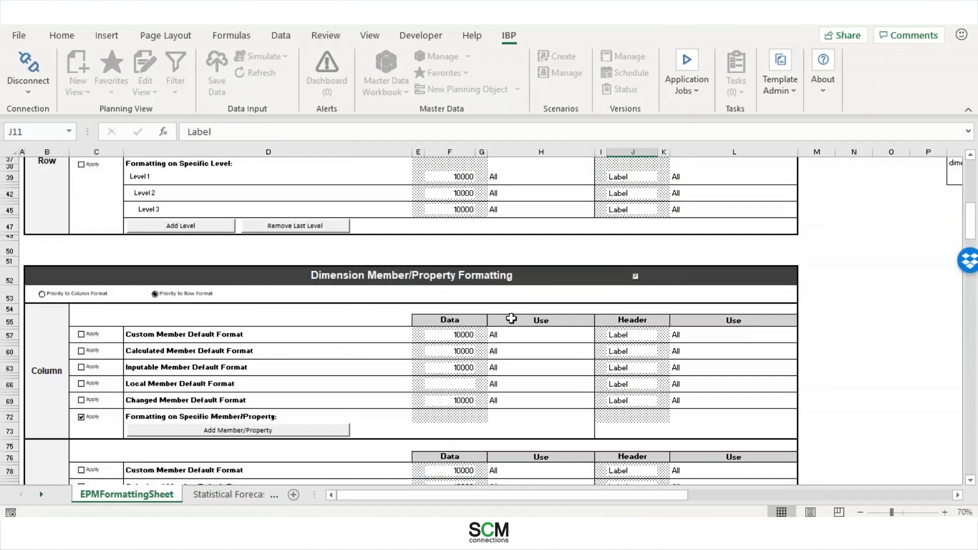
pyautogui.scroll(6, 530, 316)
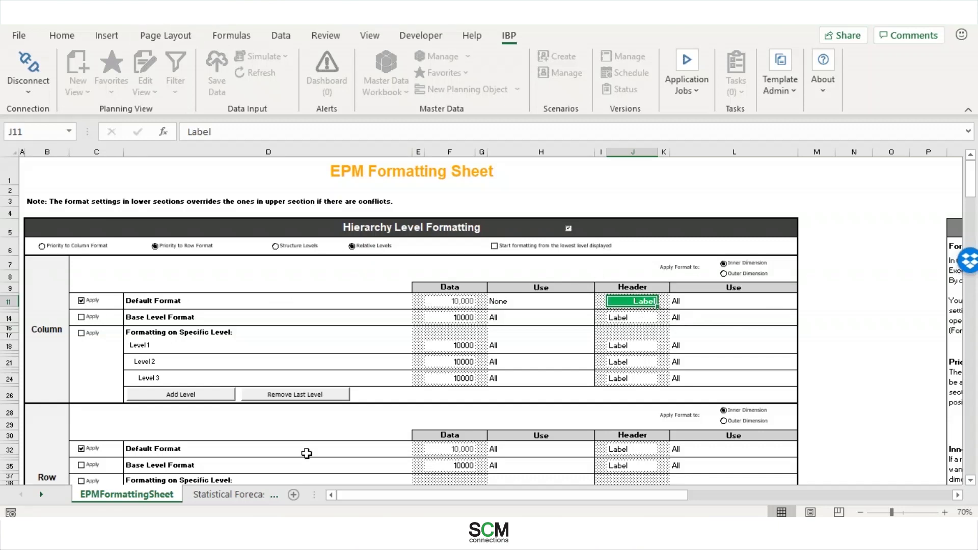
pyautogui.click(226, 495)
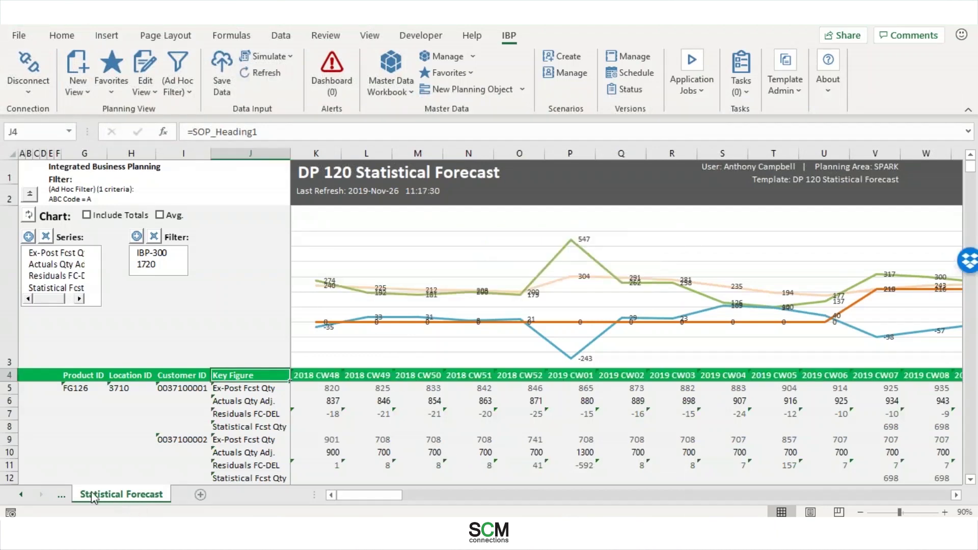
# Switch from Statistical Forecast to the EPMFormattingSheet tab
pyautogui.click(21, 494)
pyautogui.click(80, 493)
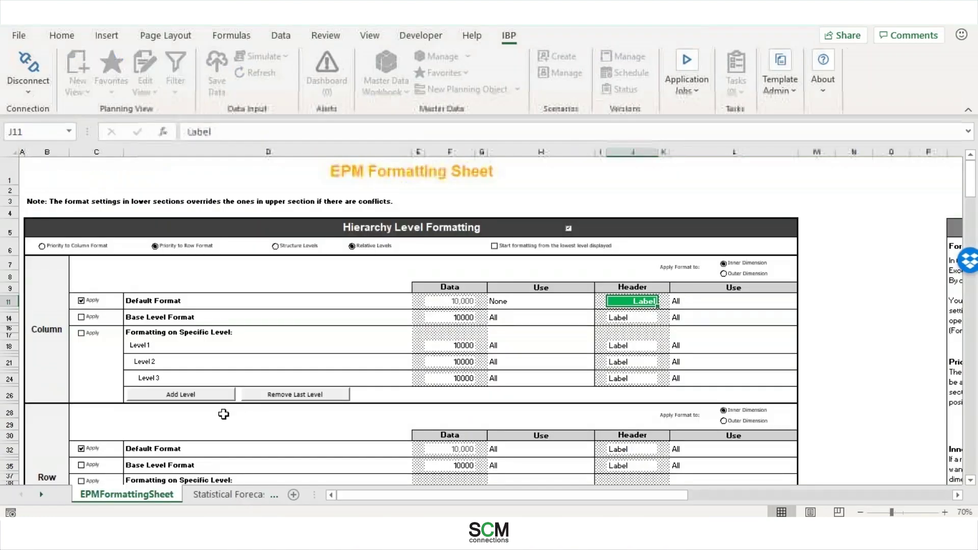
# Turn off Custom Member Default Format for columns and rows, then select the Inputable Member Default Format sample
pyautogui.scroll(-2, 229, 415)
pyautogui.scroll(-7, 241, 421)
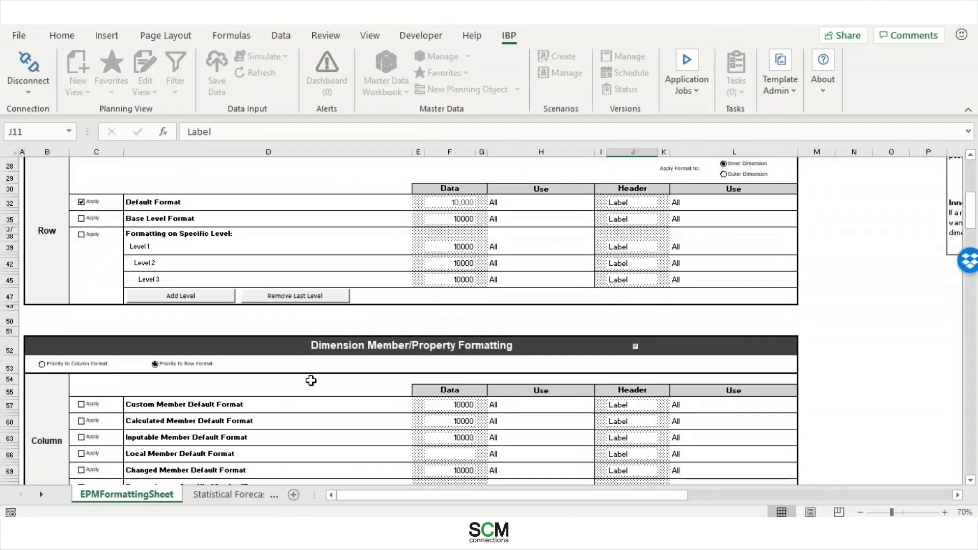
pyautogui.scroll(-3, 308, 379)
pyautogui.scroll(-3, 310, 381)
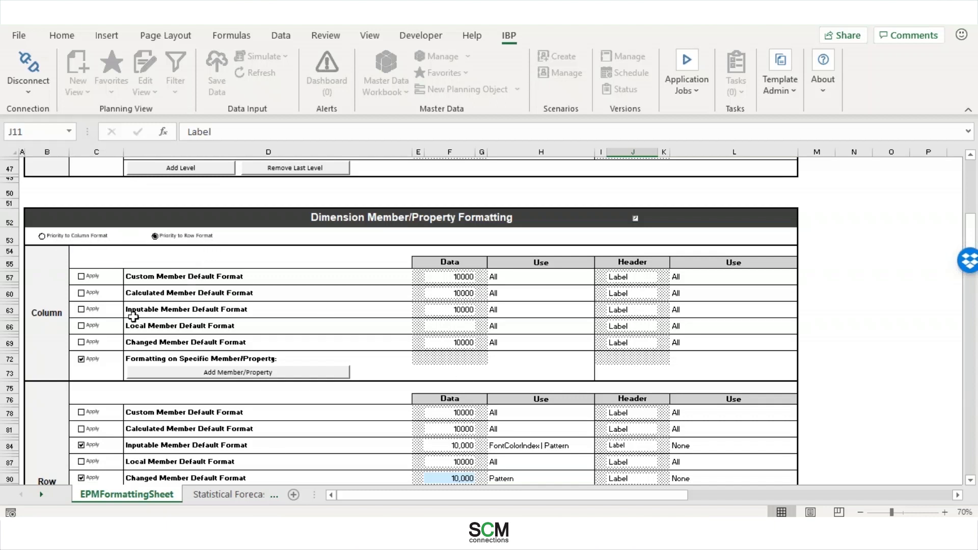
pyautogui.scroll(-2, 261, 362)
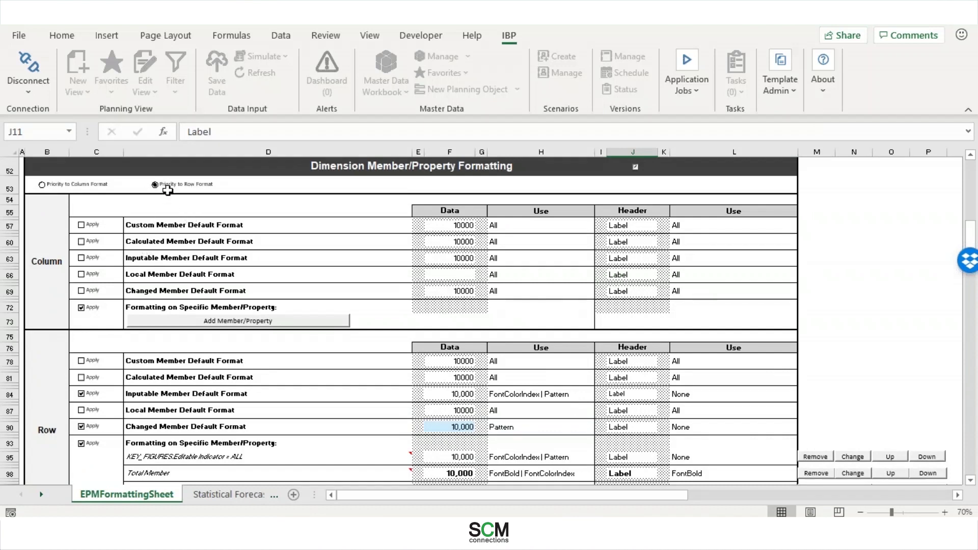
pyautogui.click(176, 222)
pyautogui.click(211, 363)
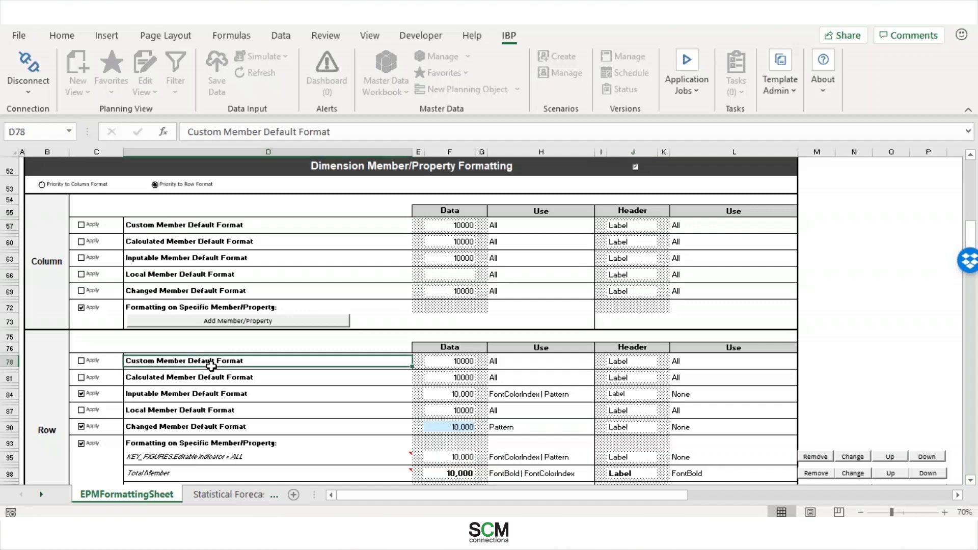
pyautogui.click(81, 360)
pyautogui.scroll(-2, 207, 396)
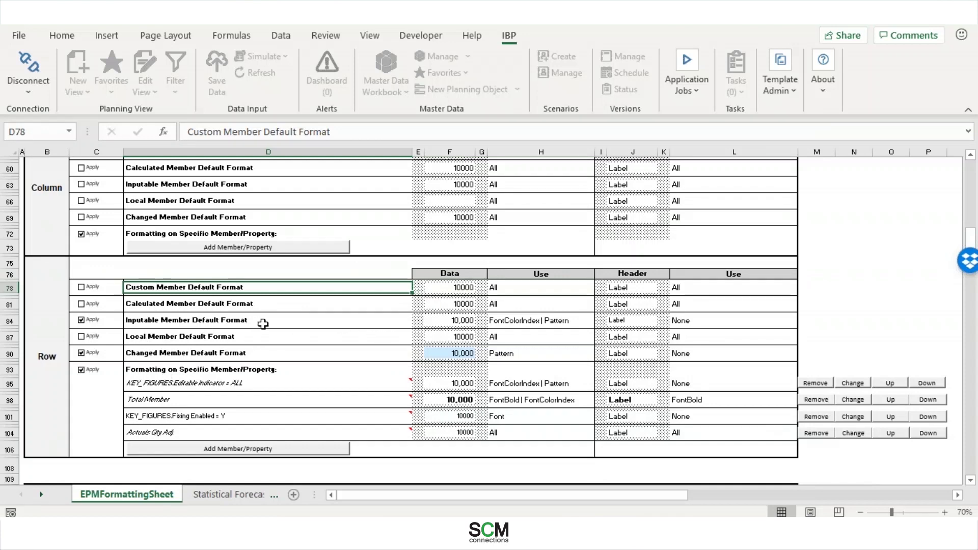
pyautogui.click(457, 320)
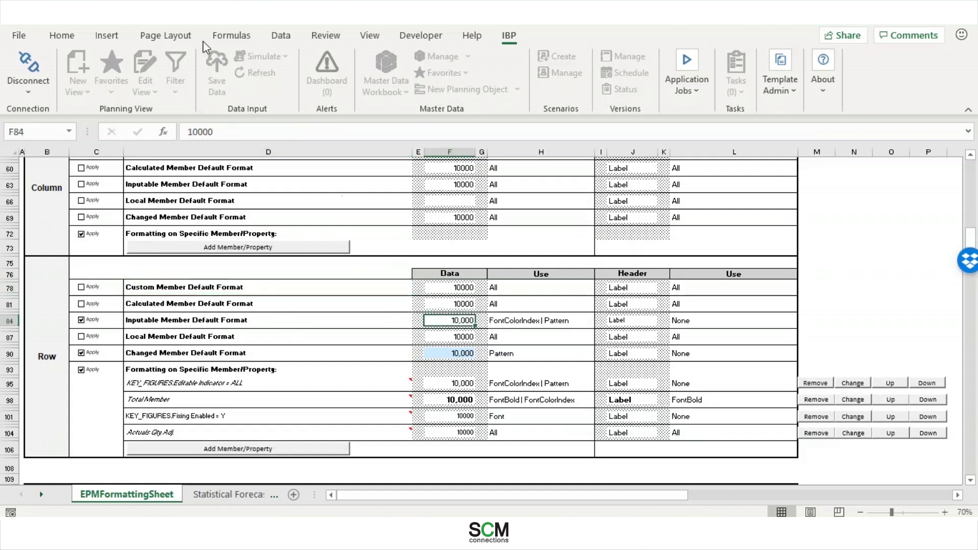
pyautogui.click(177, 55)
pyautogui.scroll(1, 539, 352)
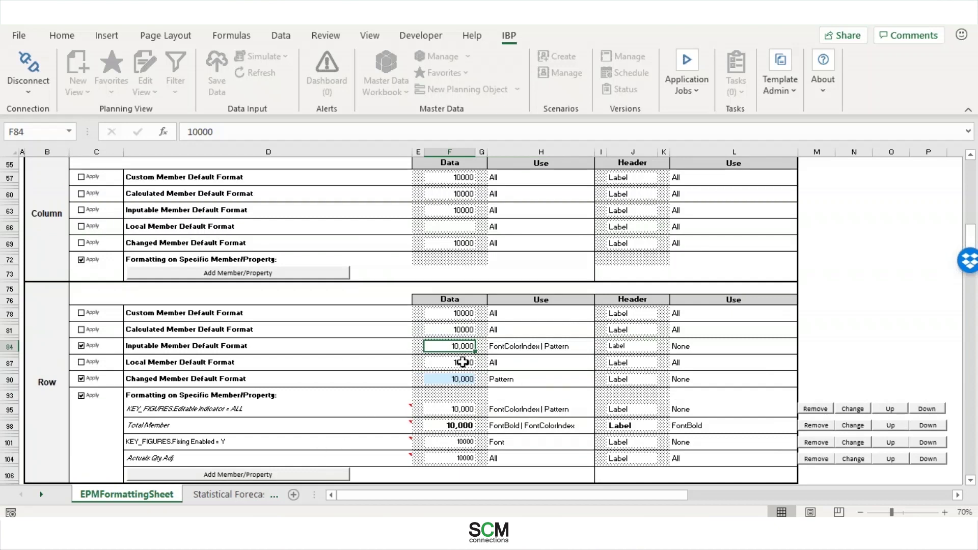
pyautogui.scroll(-3, 190, 373)
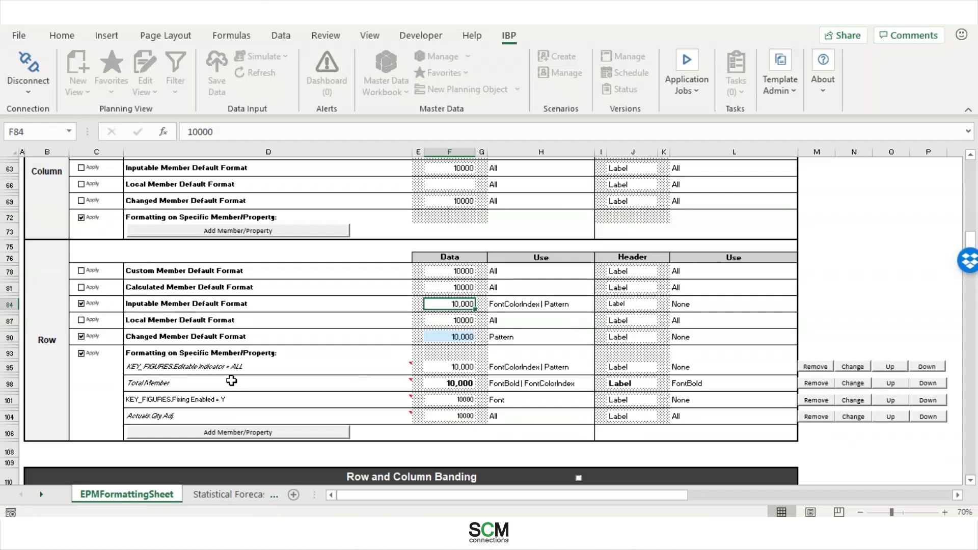
pyautogui.click(254, 441)
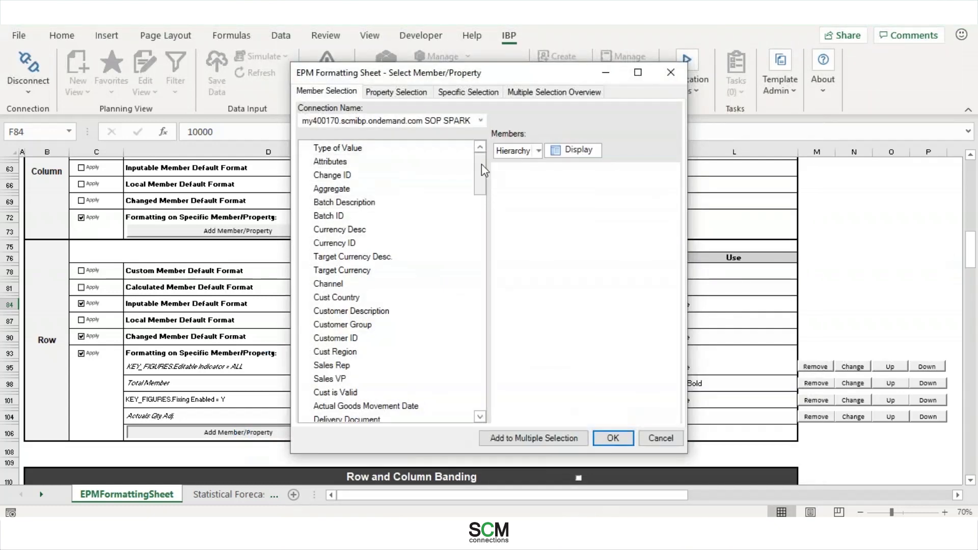
# List the Key Figures members and search for 'statistcas', dismissing the not-found messages
pyautogui.moveTo(481, 164); pyautogui.dragTo(481, 370)
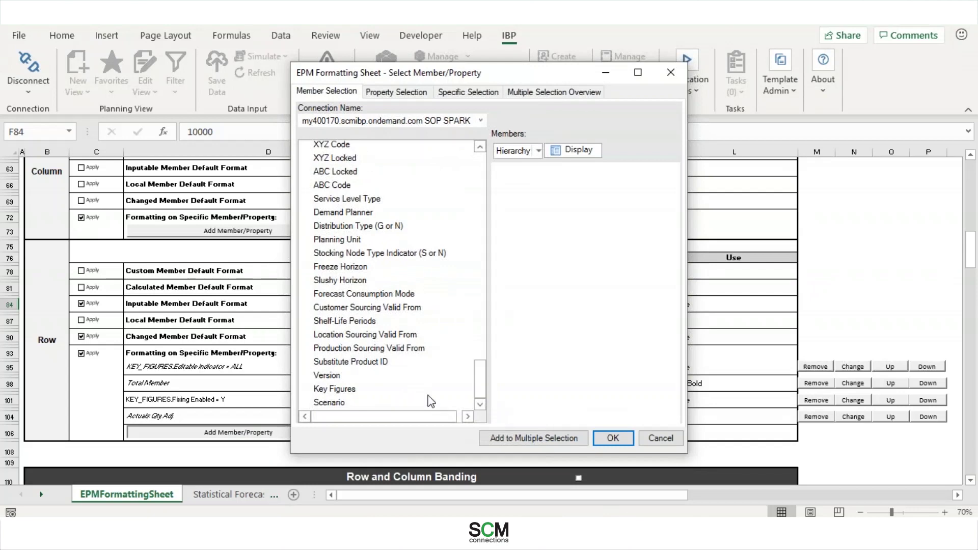
pyautogui.click(377, 391)
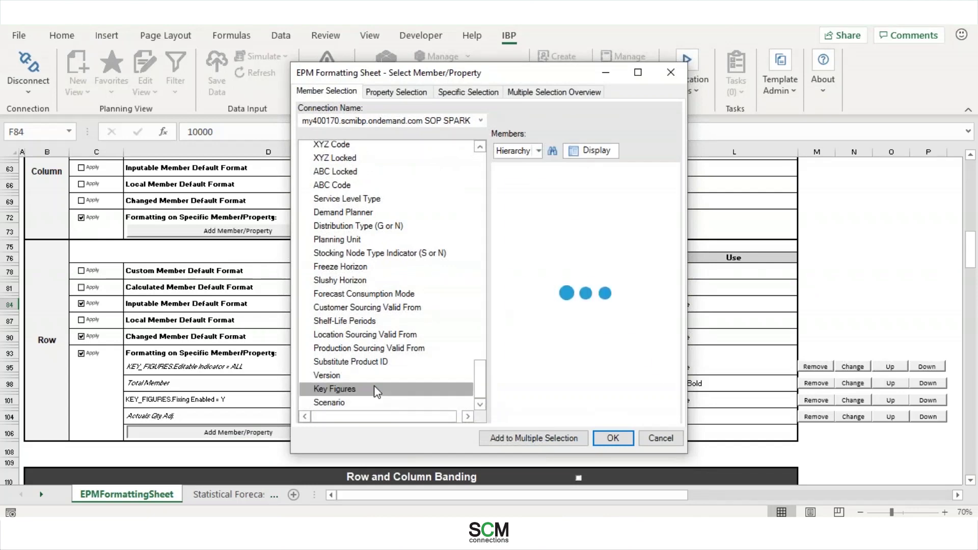
pyautogui.click(554, 152)
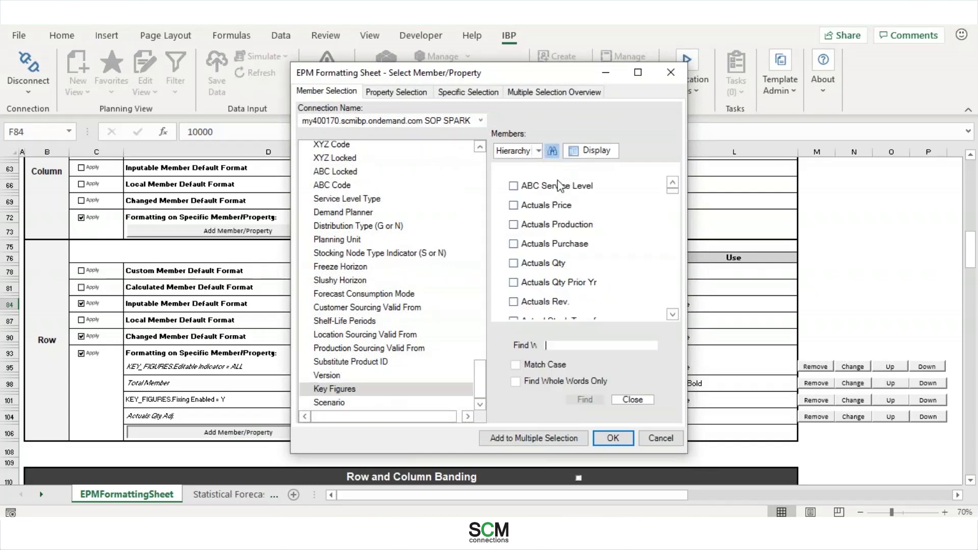
pyautogui.click(578, 346)
pyautogui.write('statis')
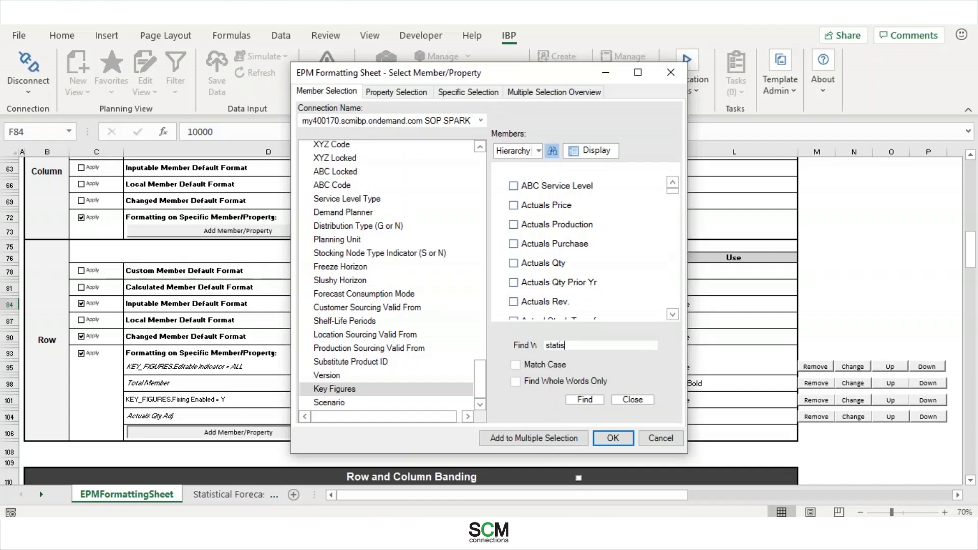
pyautogui.write('tcas')
pyautogui.press('Return')
pyautogui.press('Return')
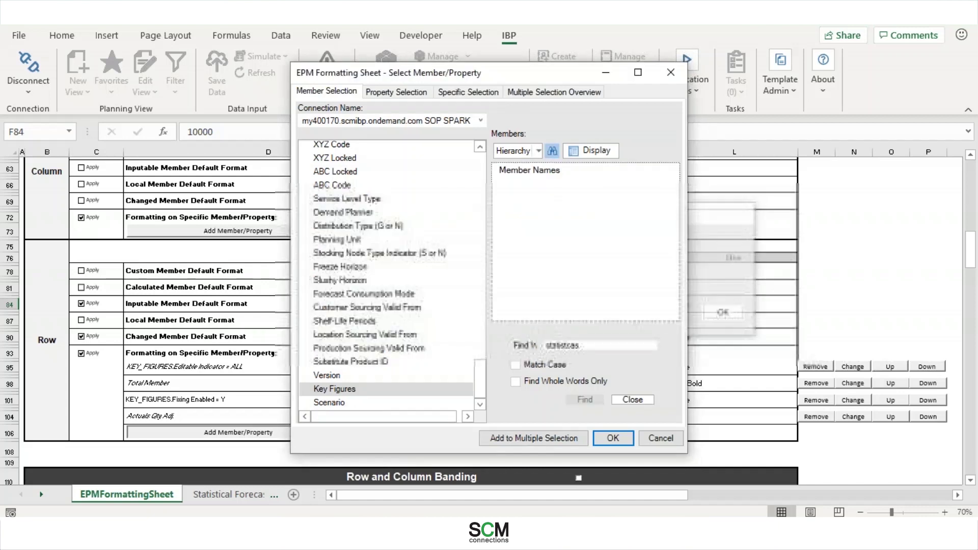
pyautogui.press('Return')
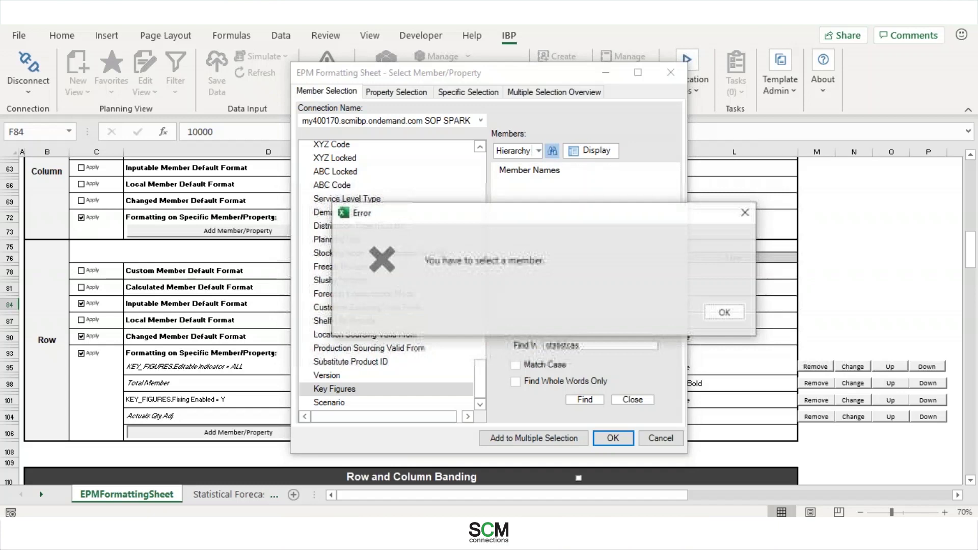
pyautogui.click(725, 312)
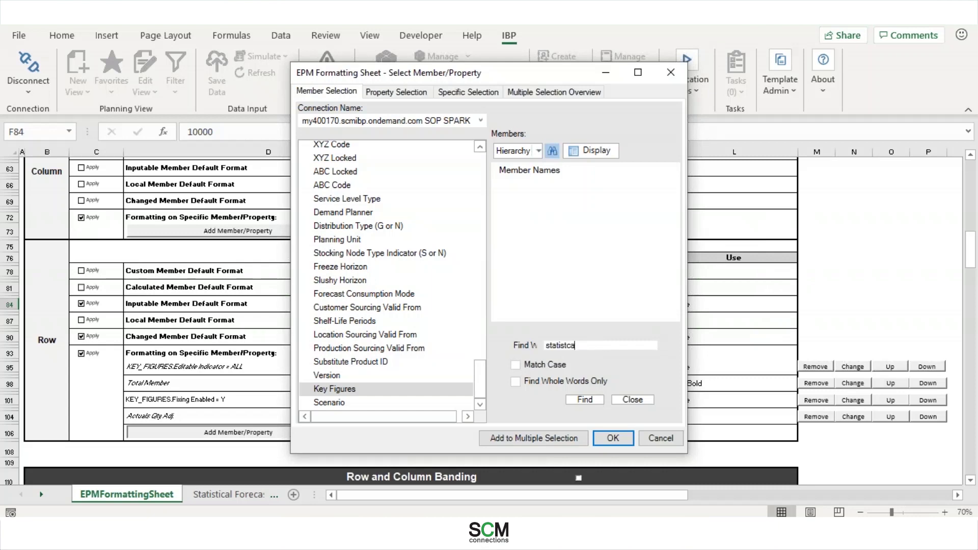
# Search for 'stat', tick Statistical Fcst Qty and add it as a row rule
pyautogui.write('l')
pyautogui.press('Return')
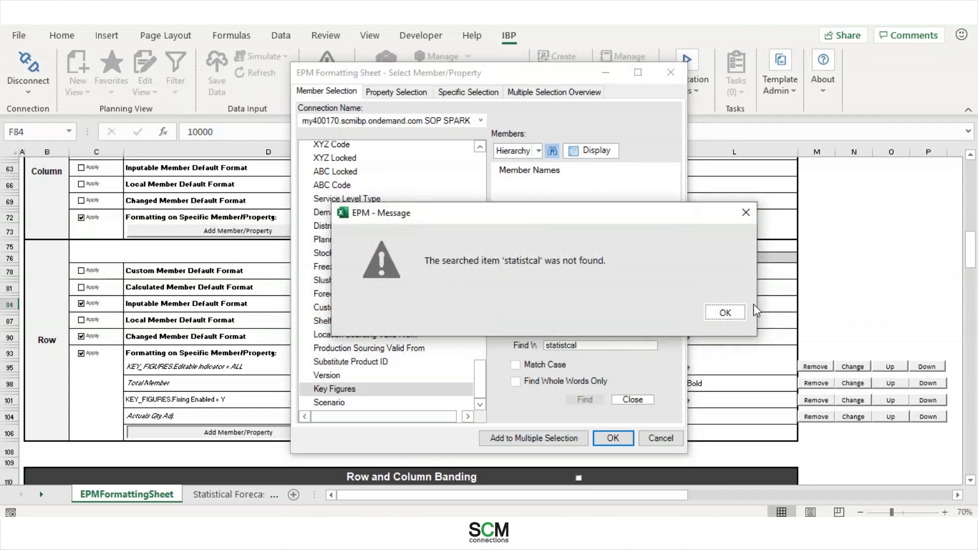
pyautogui.click(737, 312)
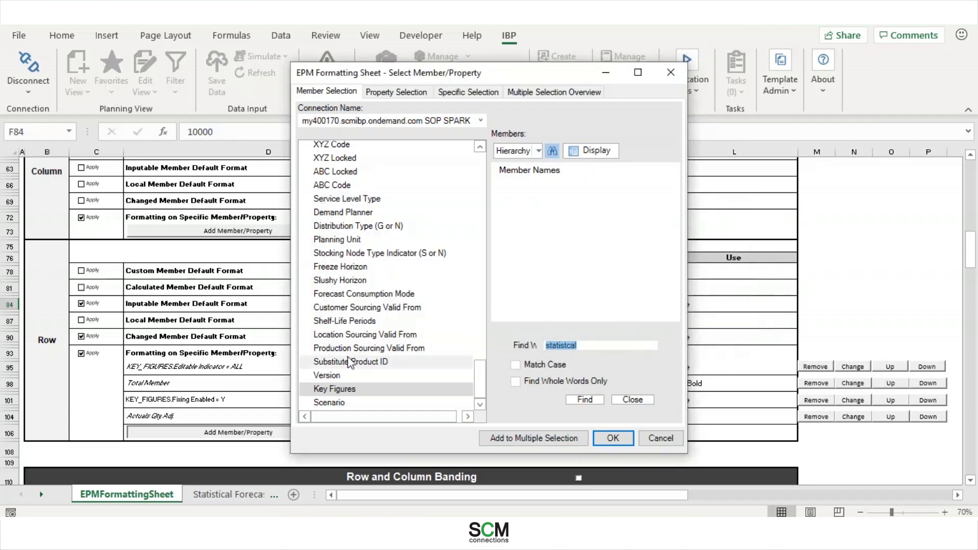
pyautogui.write('stat')
pyautogui.press('Return')
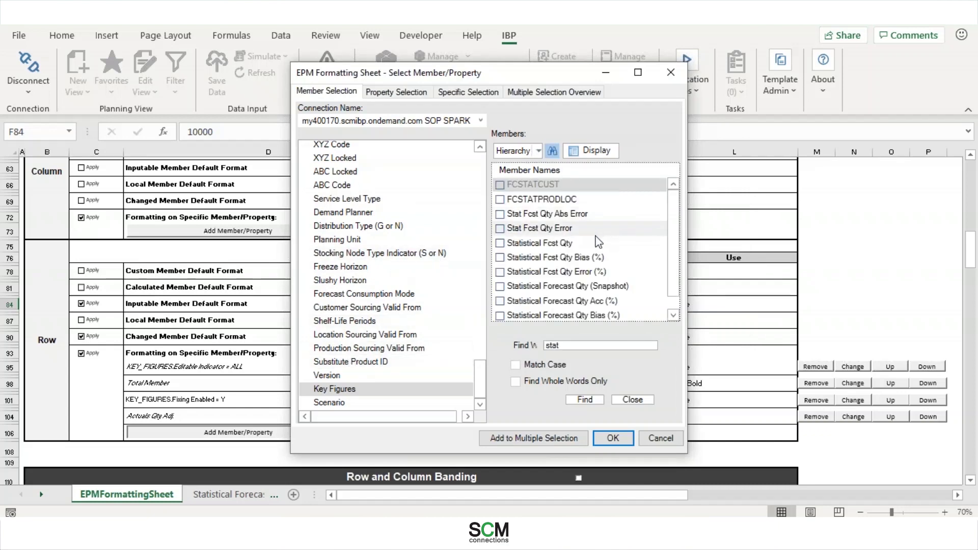
pyautogui.click(552, 244)
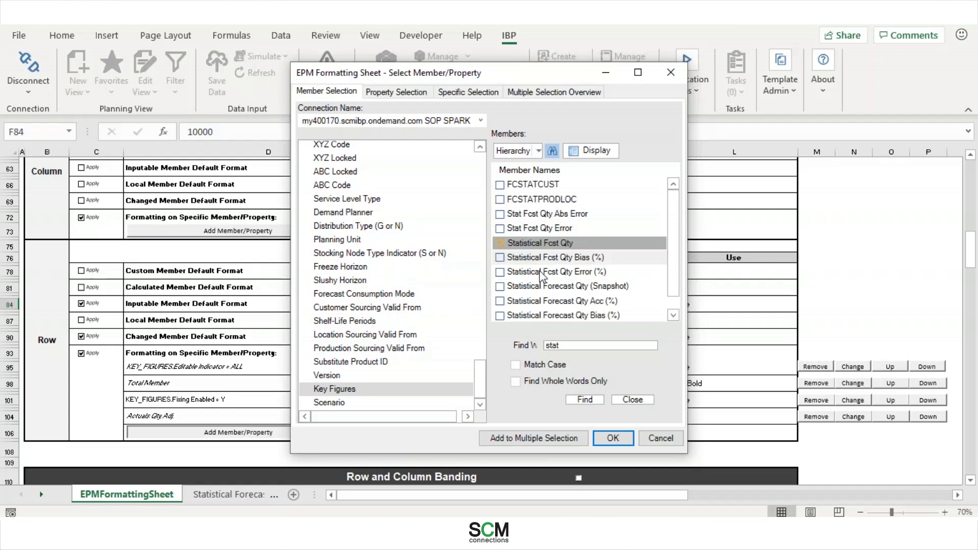
pyautogui.click(612, 436)
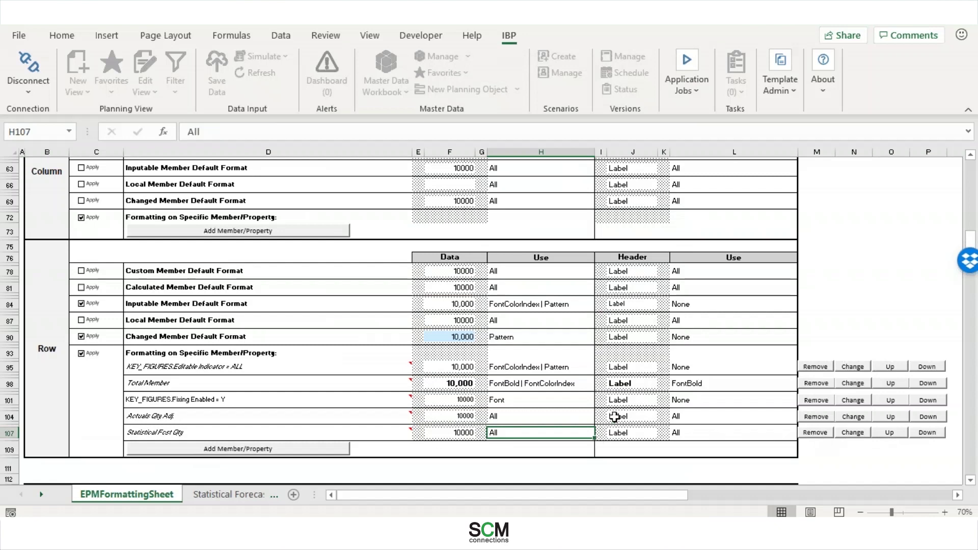
# Give the Statistical Fcst Qty header format sample a blue fill and view the Statistical Forecast sheet
pyautogui.click(635, 430)
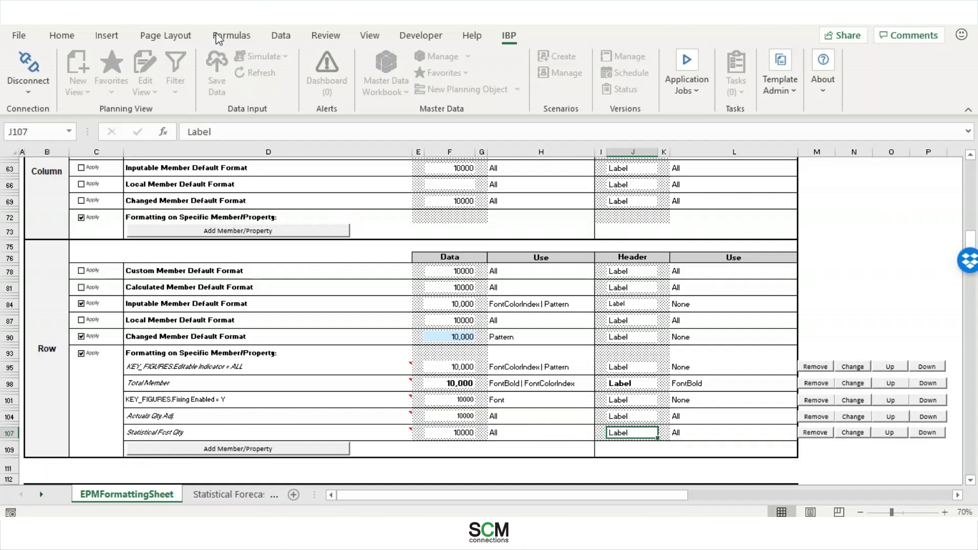
pyautogui.click(194, 24)
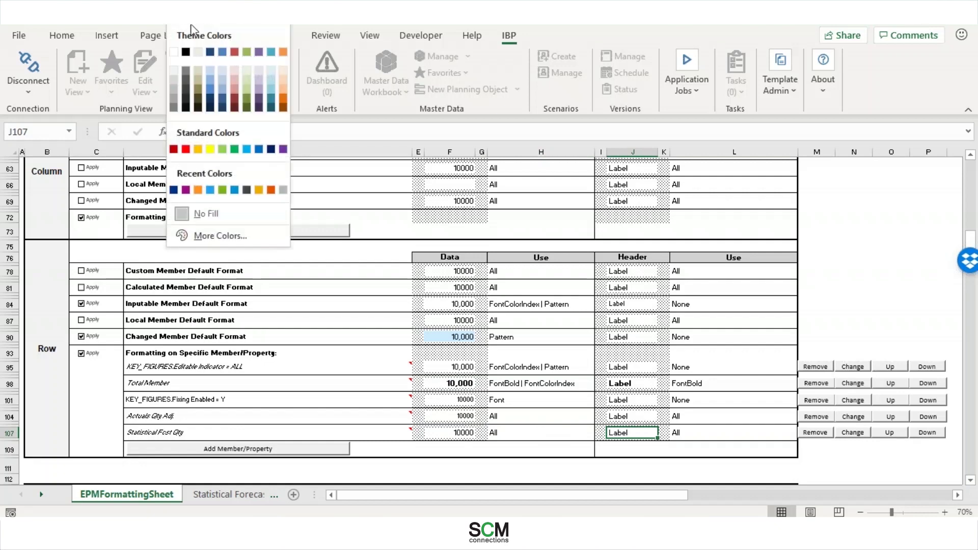
pyautogui.click(210, 191)
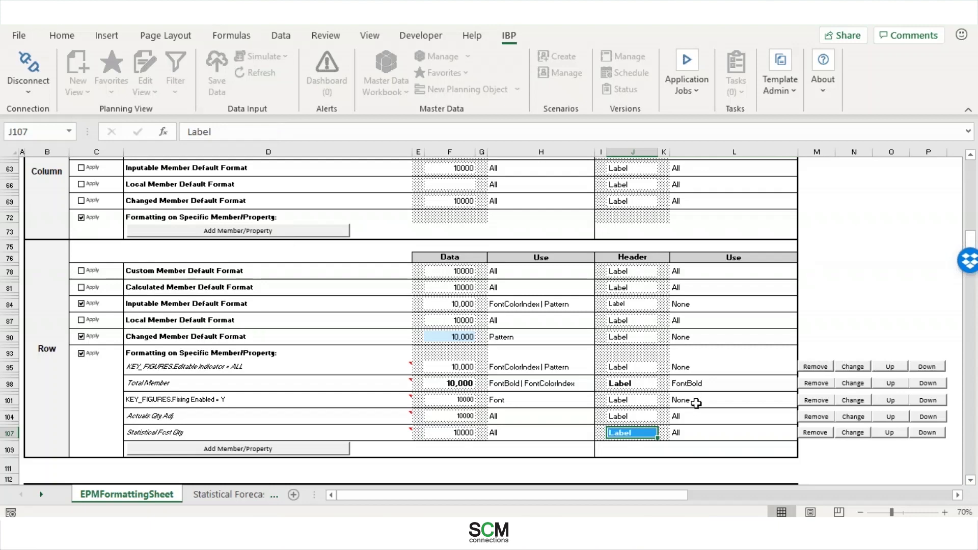
pyautogui.scroll(20, 695, 402)
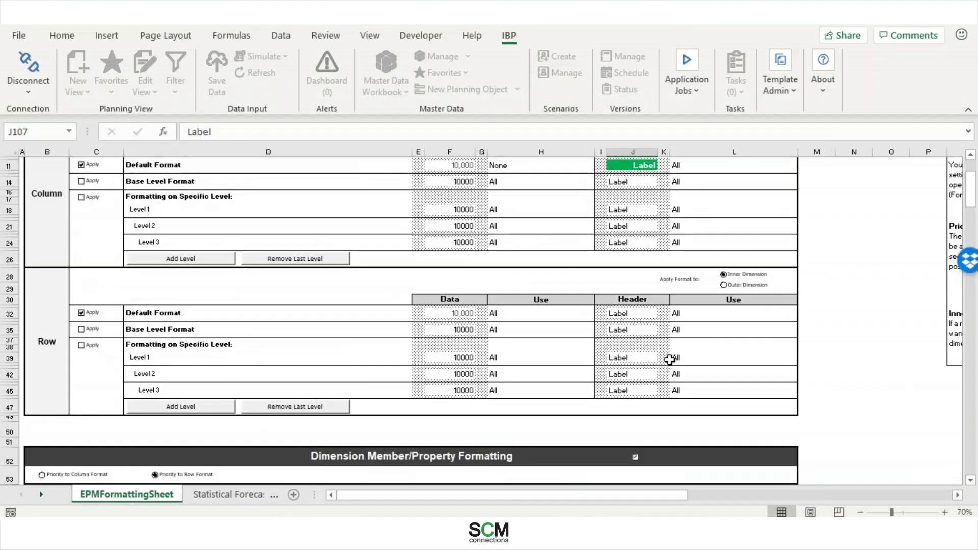
pyautogui.scroll(-5, 585, 393)
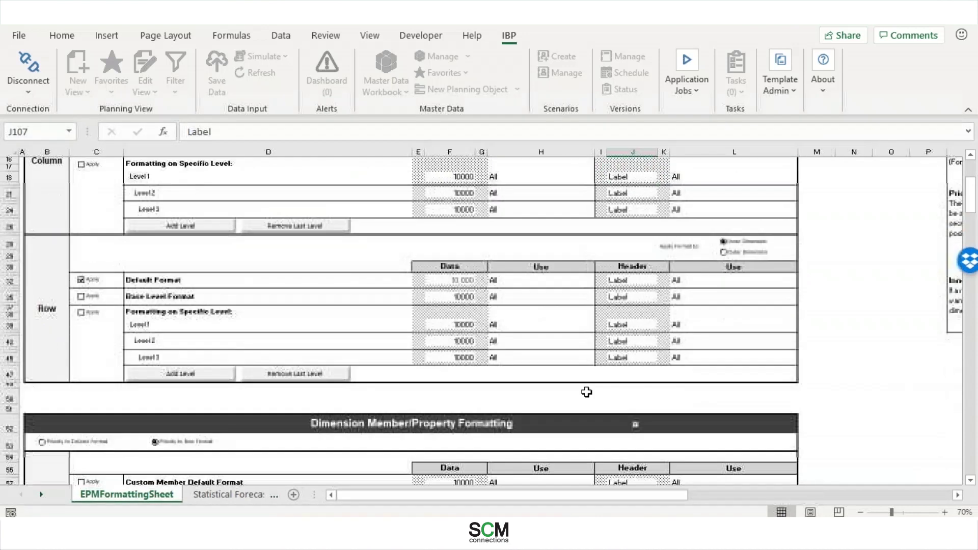
pyautogui.click(249, 495)
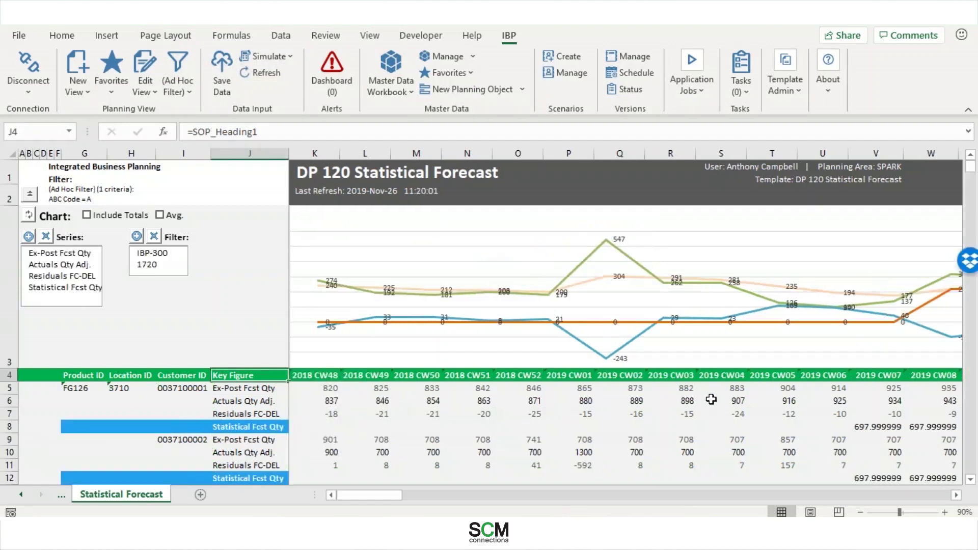
# Check the unformatted 697.999999 value in V8, then return to the EPMFormattingSheet
pyautogui.click(889, 427)
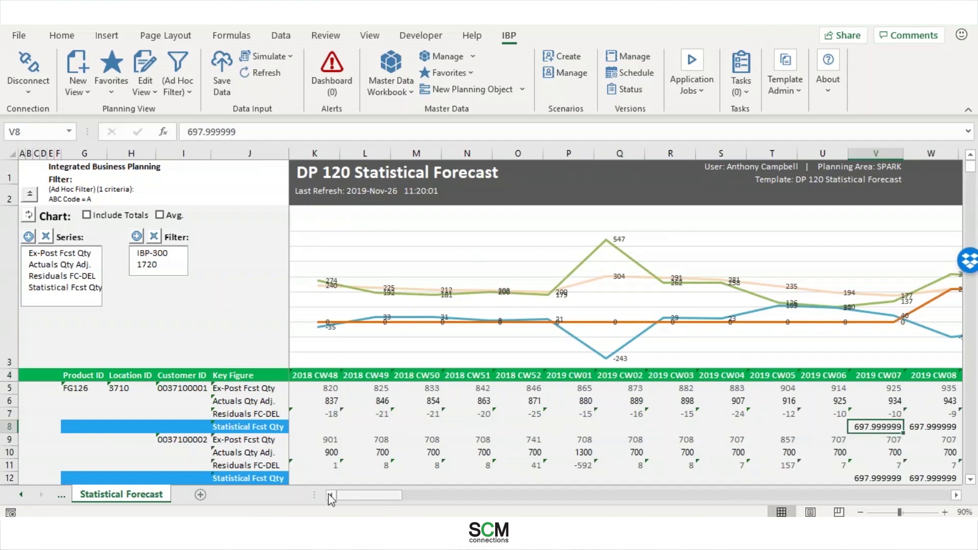
pyautogui.click(21, 494)
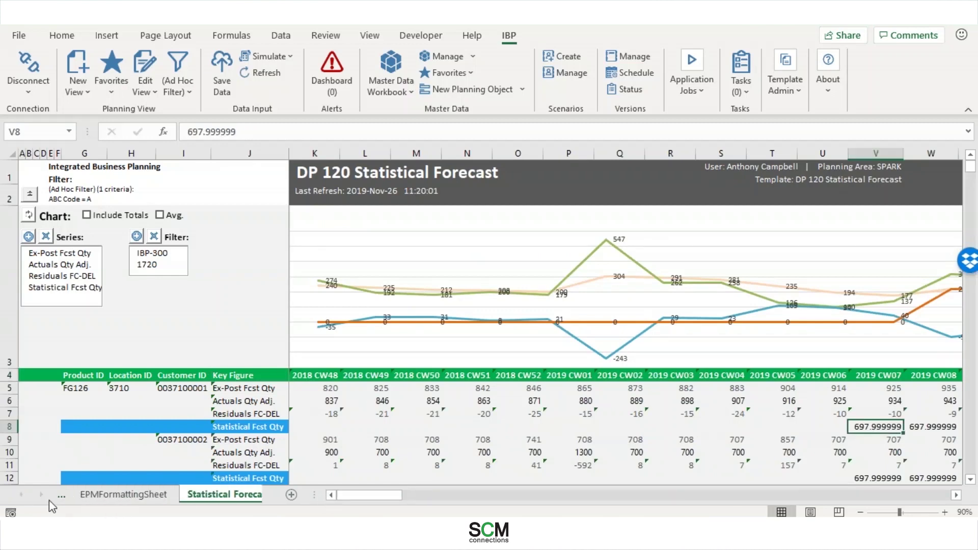
pyautogui.click(105, 495)
pyautogui.scroll(-15, 637, 348)
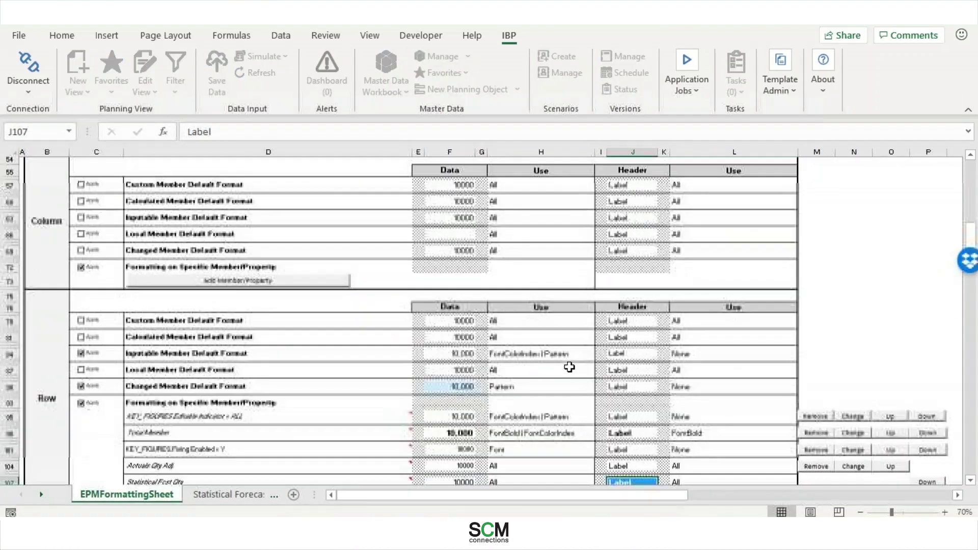
# Paint F11's 10,000 comma format onto Statistical Fcst Qty cell F107 and return to Statistical Forecast
pyautogui.click(441, 383)
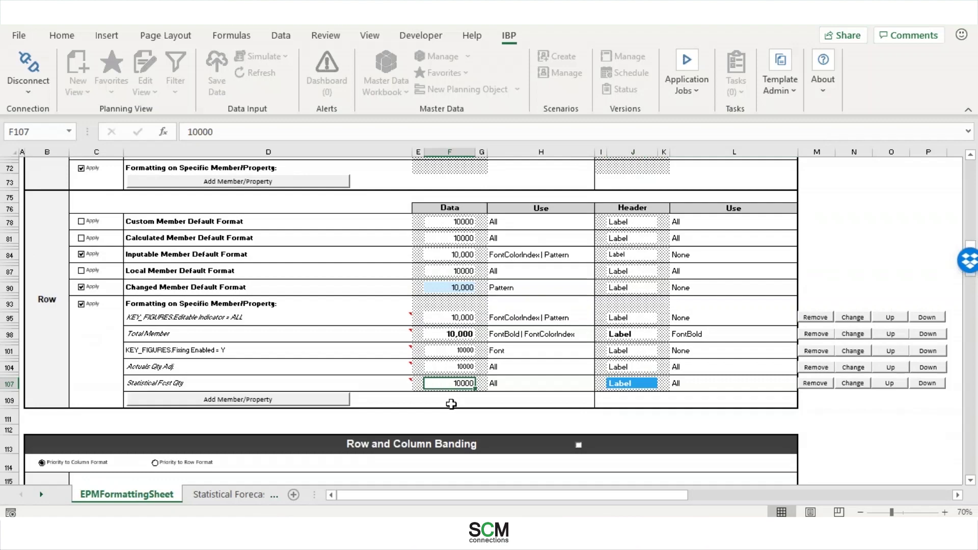
pyautogui.scroll(5, 478, 405)
pyautogui.scroll(12, 481, 408)
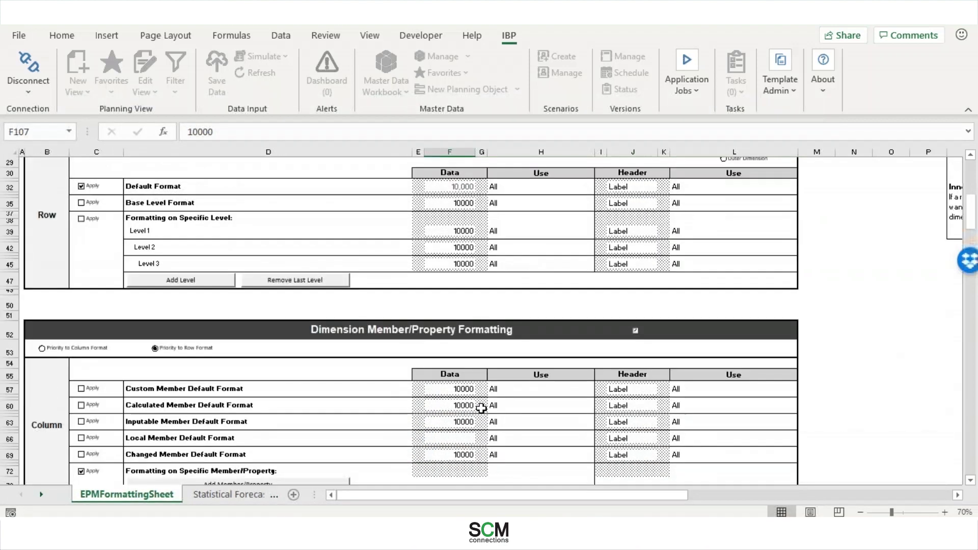
pyautogui.click(457, 300)
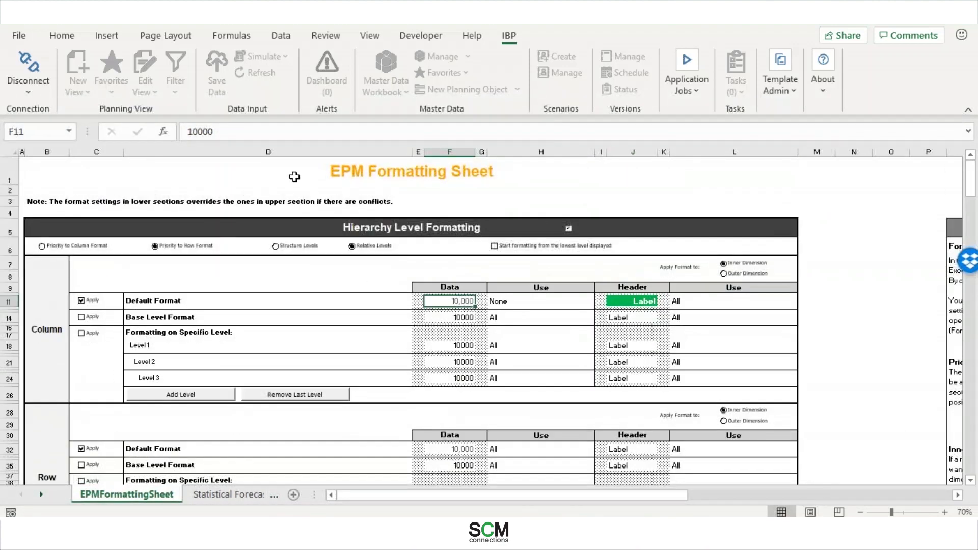
pyautogui.hotkey('alt', 'h')
pyautogui.press('f')
pyautogui.press('p')
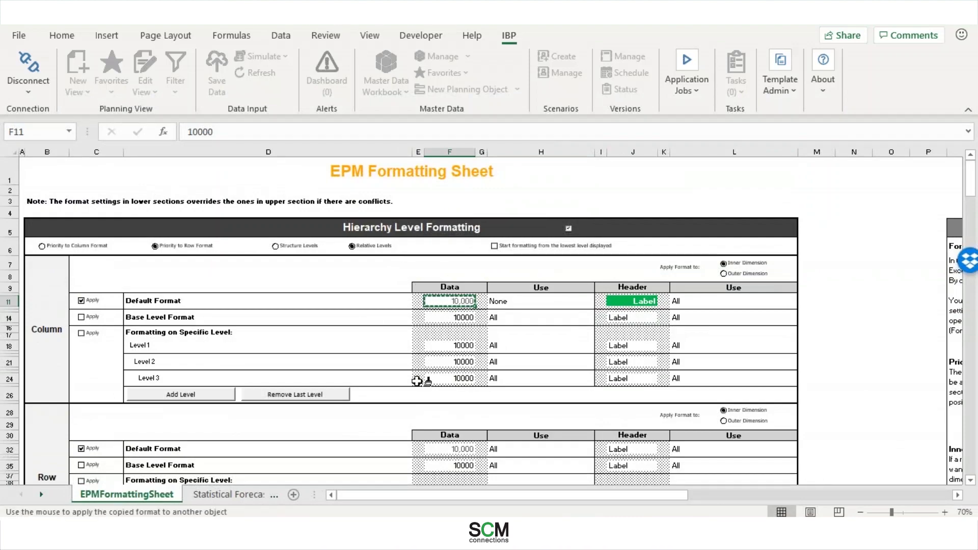
pyautogui.scroll(-8, 458, 343)
pyautogui.scroll(-12, 459, 346)
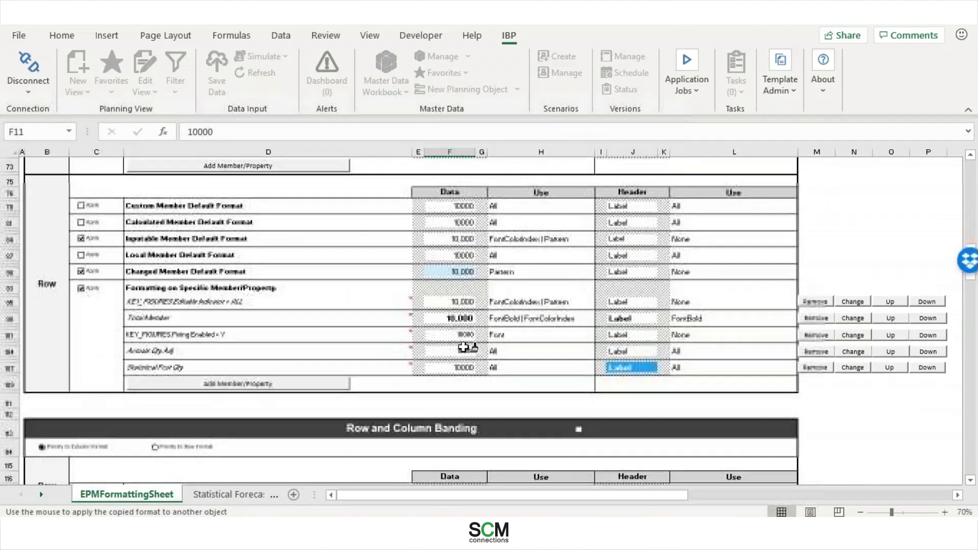
pyautogui.click(449, 366)
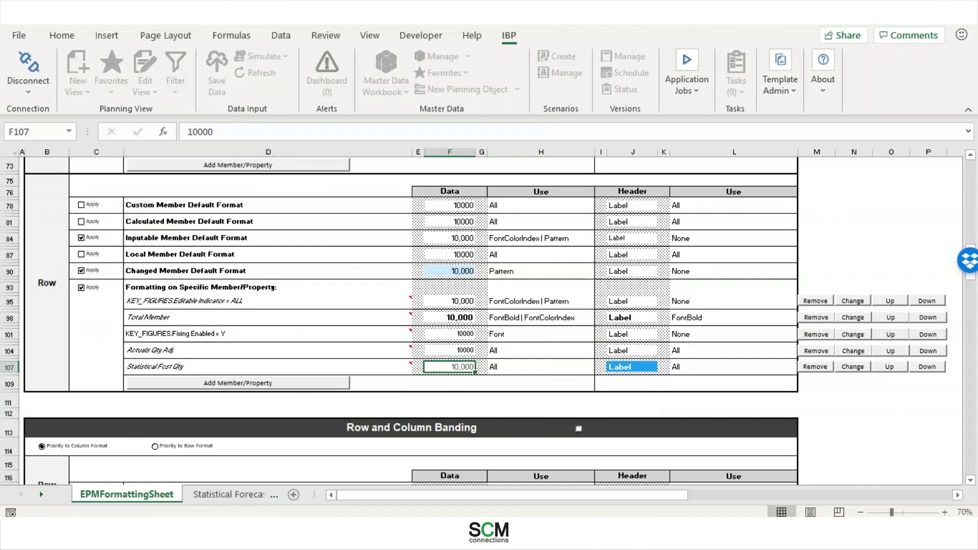
pyautogui.click(208, 31)
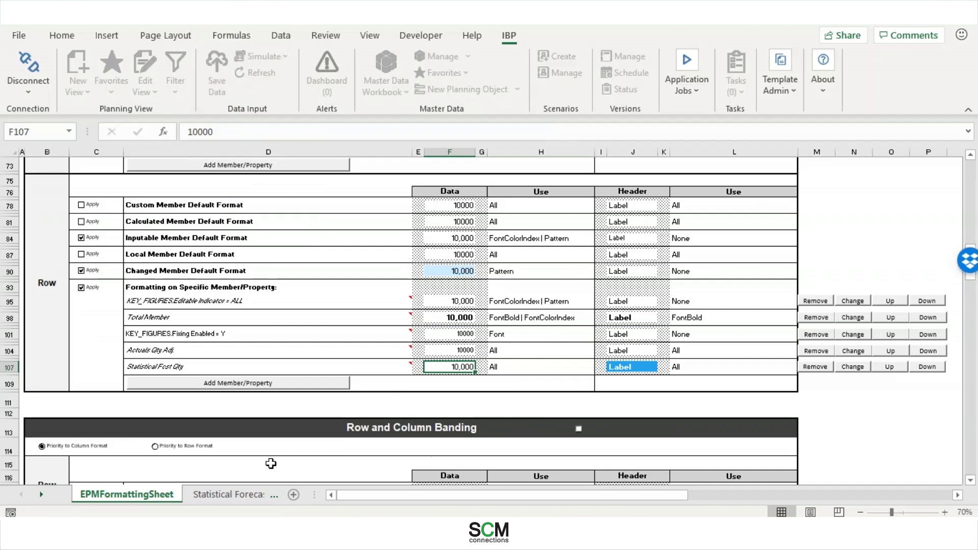
pyautogui.click(252, 495)
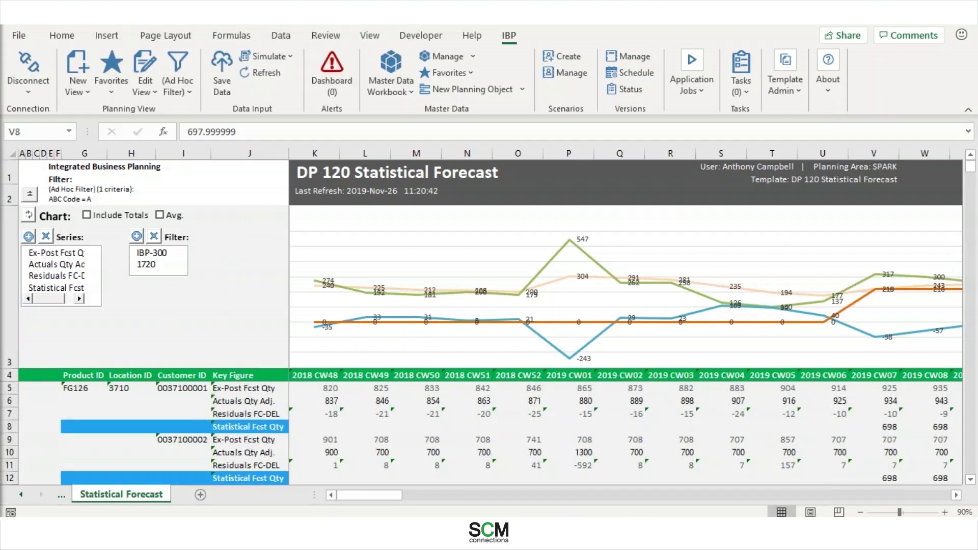
# Paste the SCM Connections logo at A1 and move it beside the DP 120 Statistical Forecast title
pyautogui.click(237, 174)
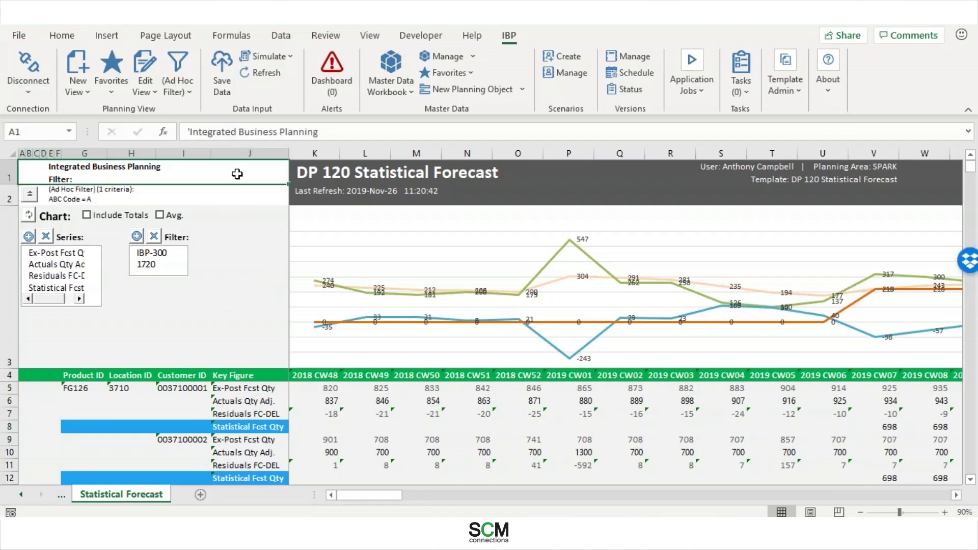
pyautogui.rightClick(237, 174)
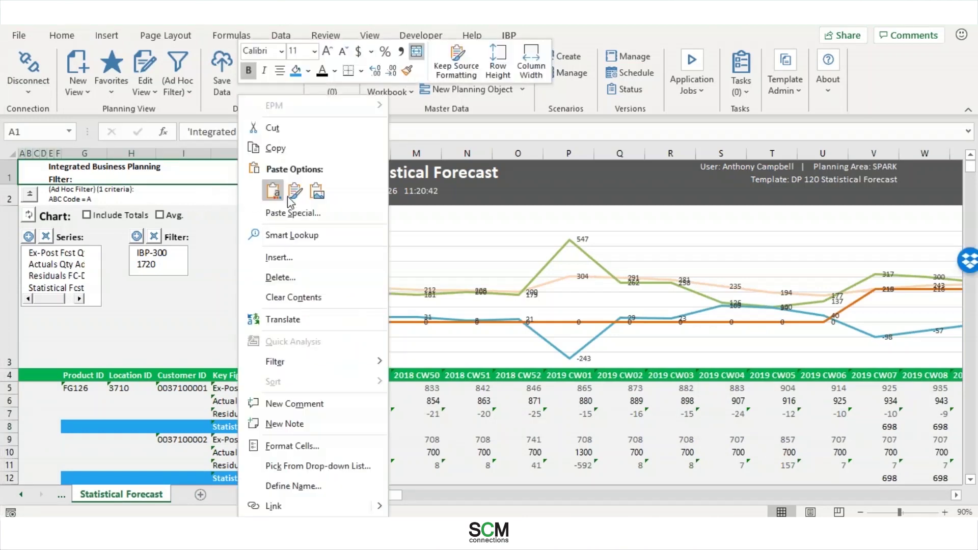
pyautogui.click(315, 194)
pyautogui.moveTo(31, 178); pyautogui.dragTo(225, 174)
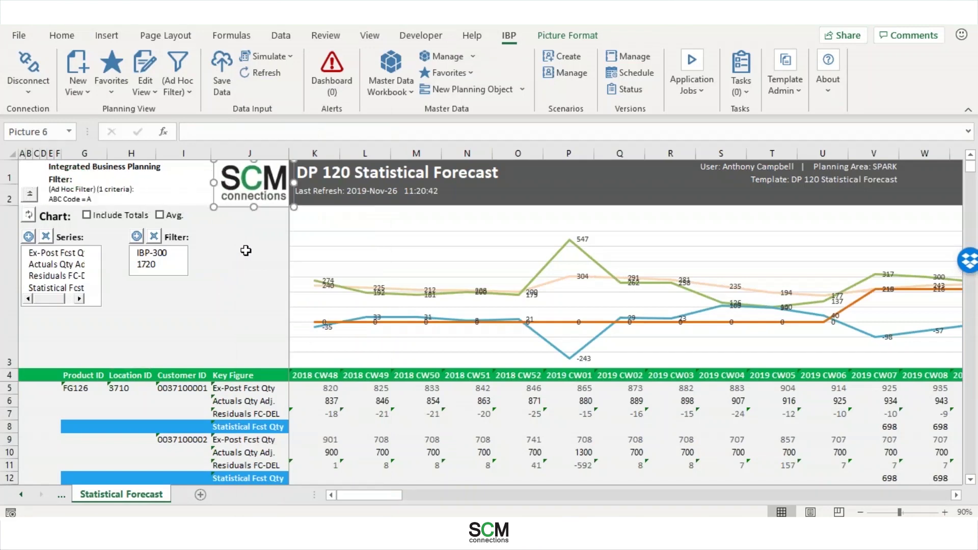
pyautogui.click(203, 310)
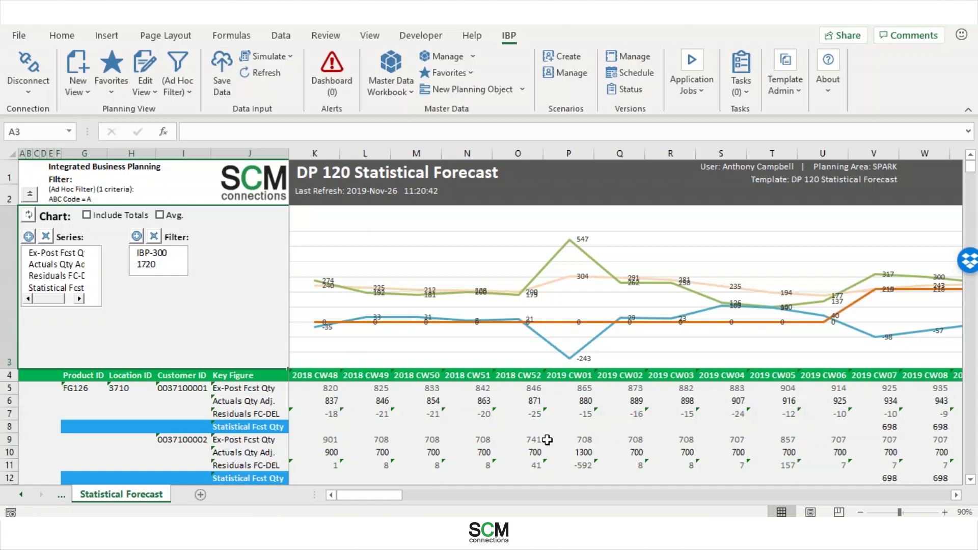
pyautogui.rightClick(105, 497)
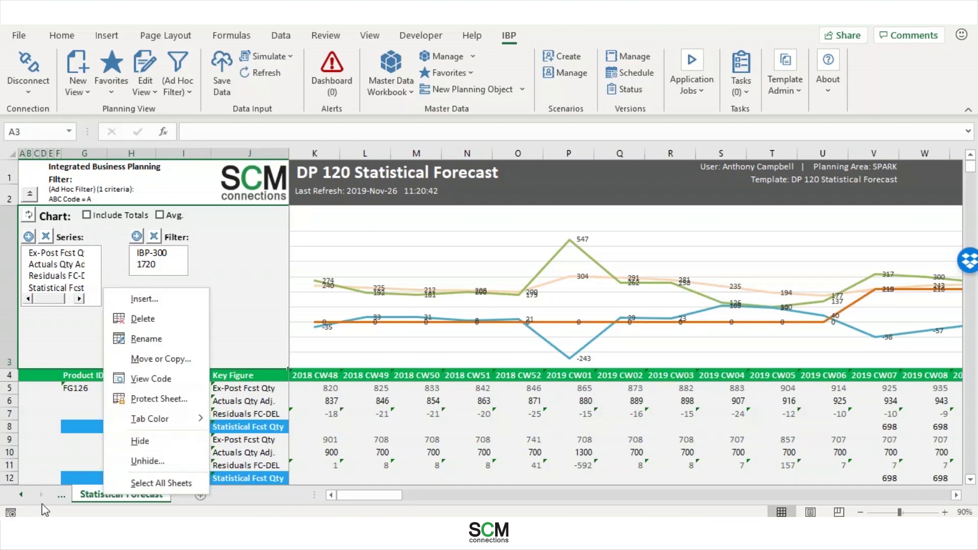
# Hide the EPMFormattingSheet
pyautogui.click(21, 495)
pyautogui.rightClick(127, 494)
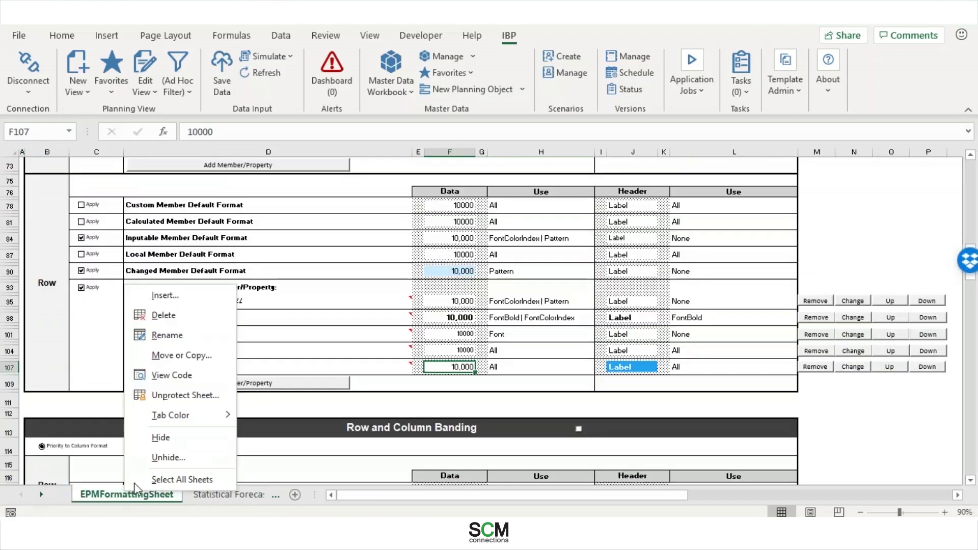
pyautogui.click(168, 440)
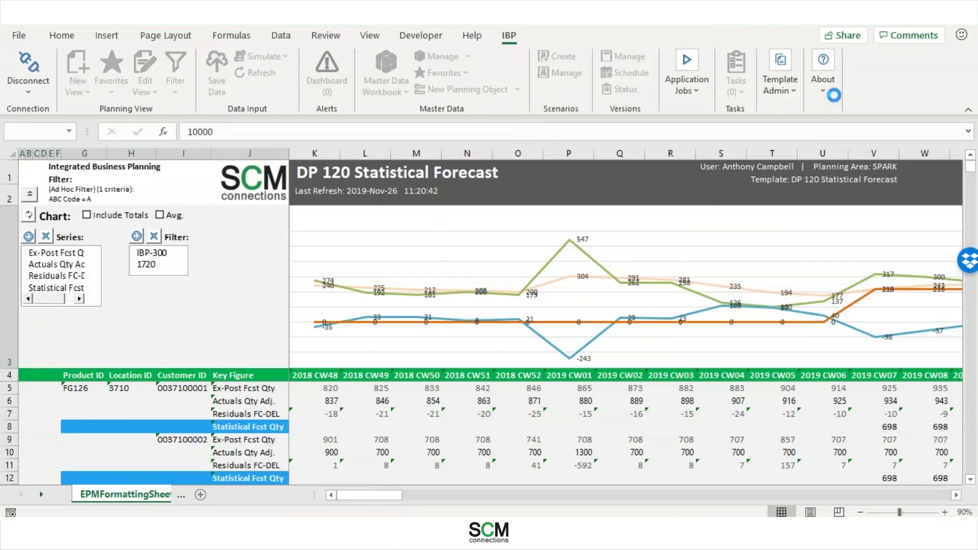
# Start adding this sheet as a new IBP template under Template Admin > Templates > Add
pyautogui.click(787, 92)
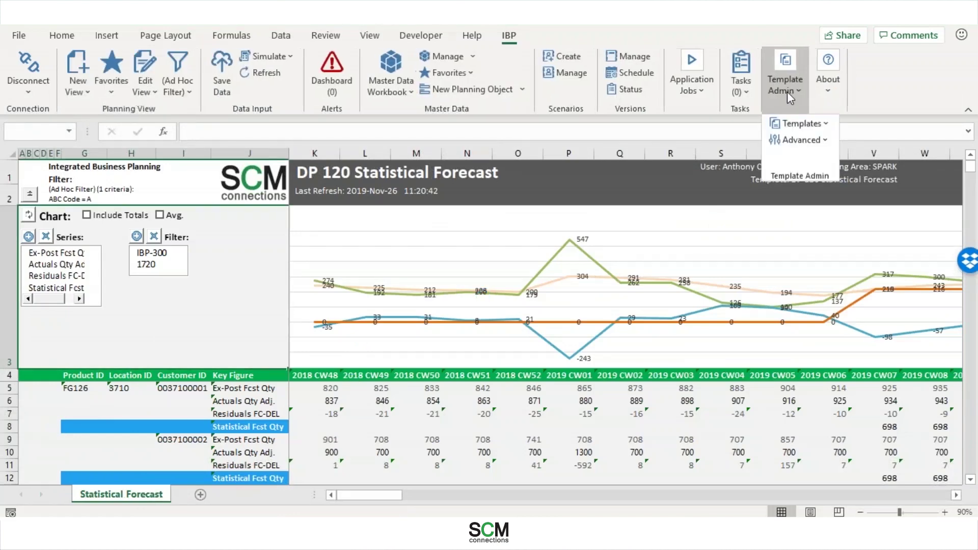
pyautogui.click(800, 125)
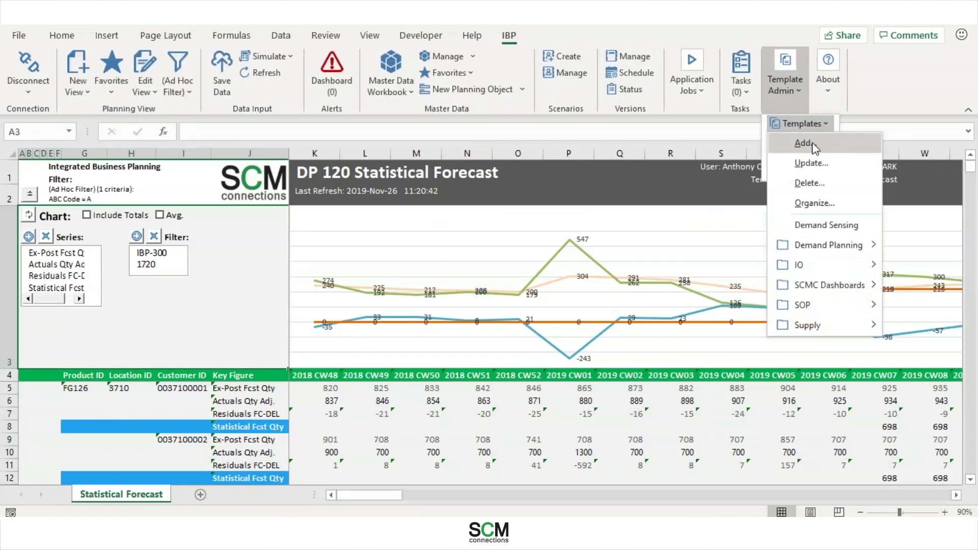
pyautogui.click(802, 140)
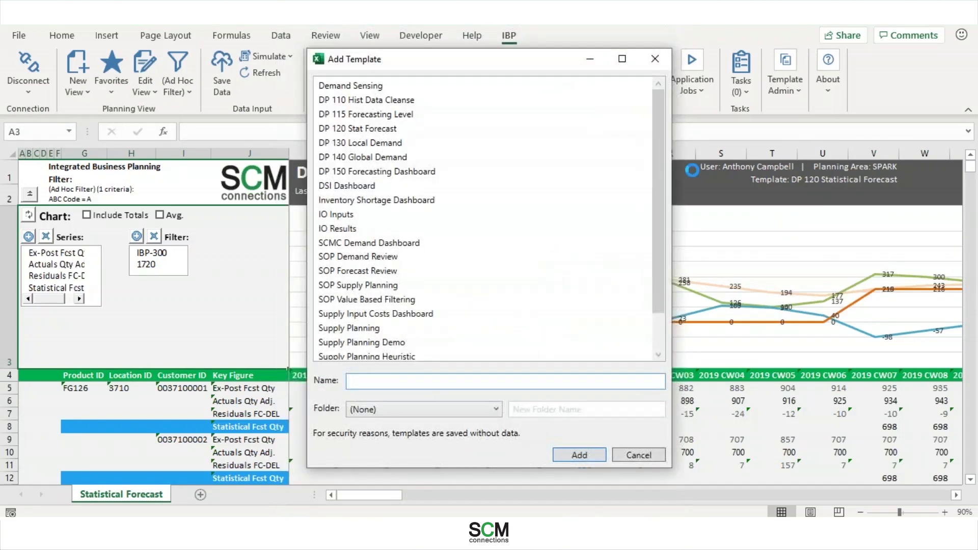